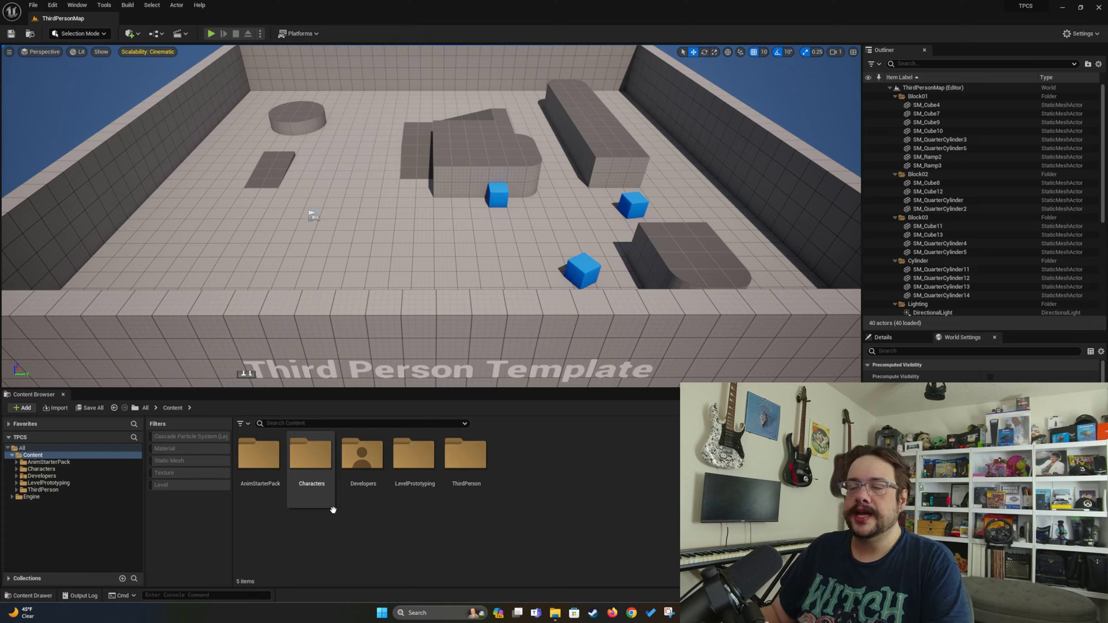
Browse into Characters > Mannequins, then test-play the level, running and jumping before stopping
double_click(312, 486)
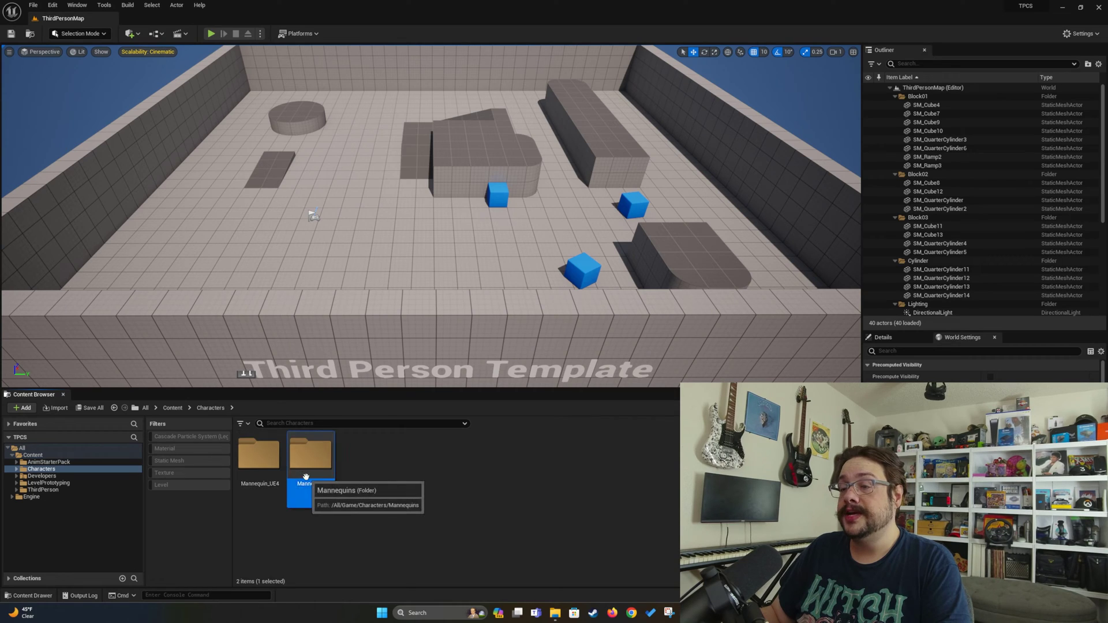
double_click(308, 477)
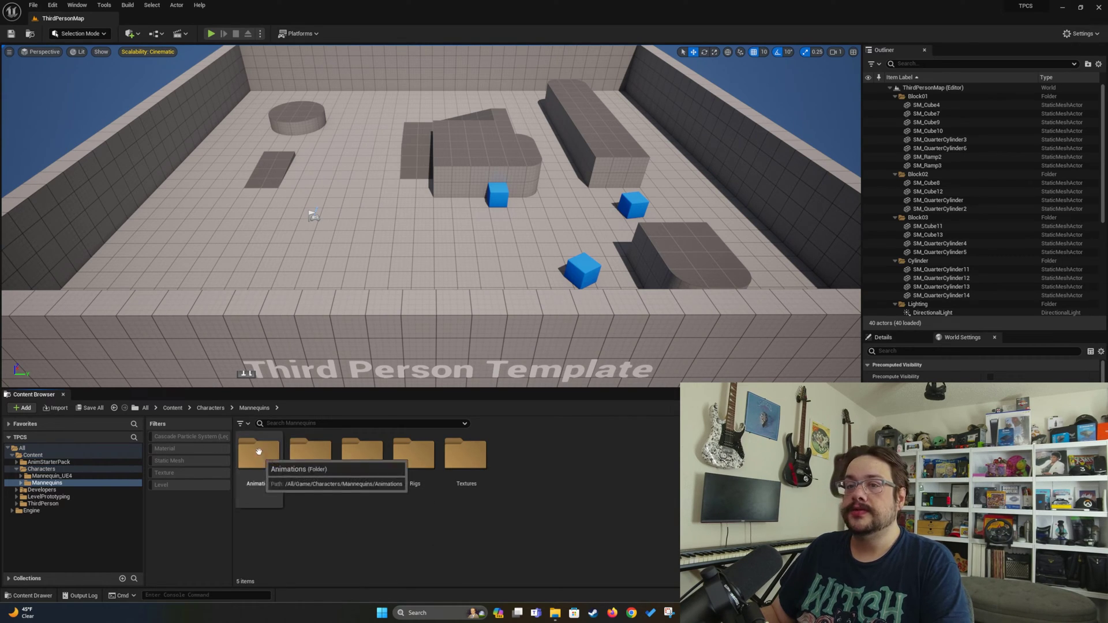
left_click(211, 34)
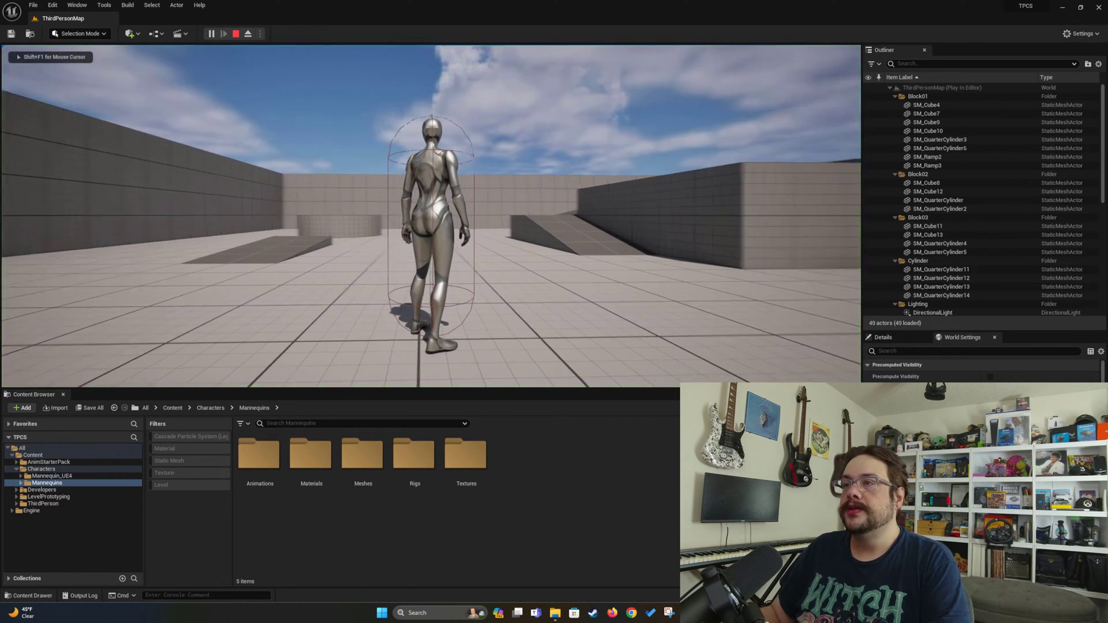
key("w")
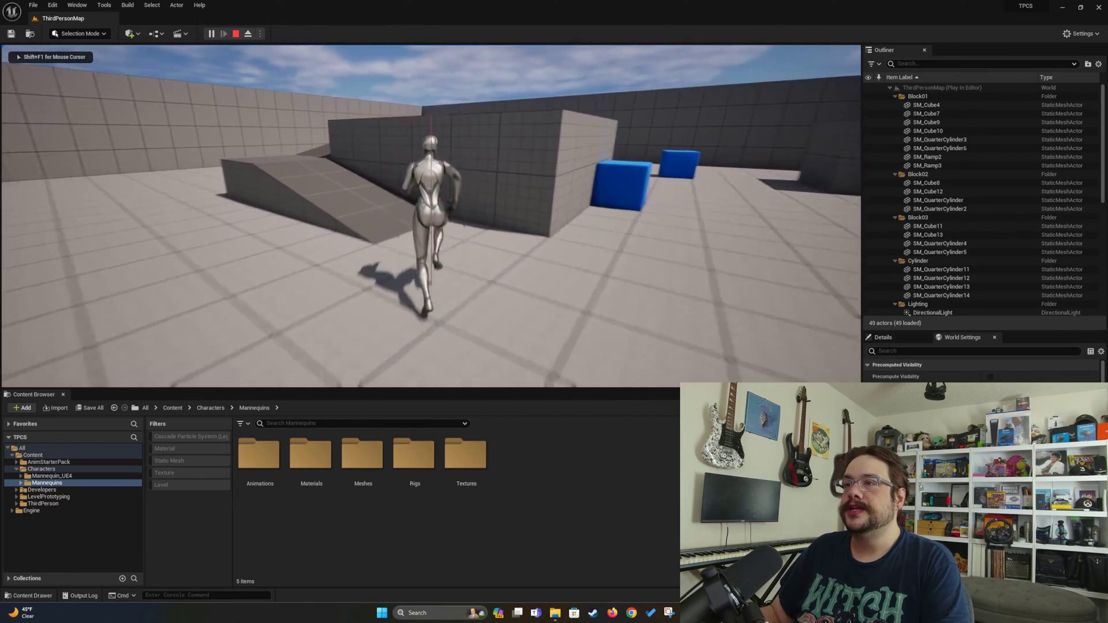
key("w")
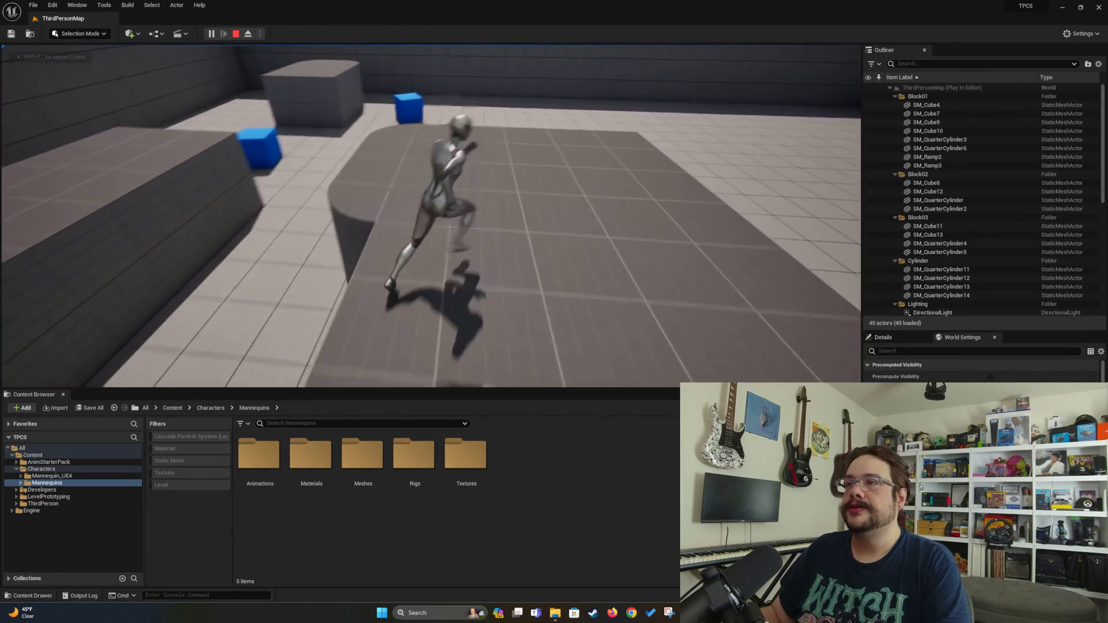
key("w")
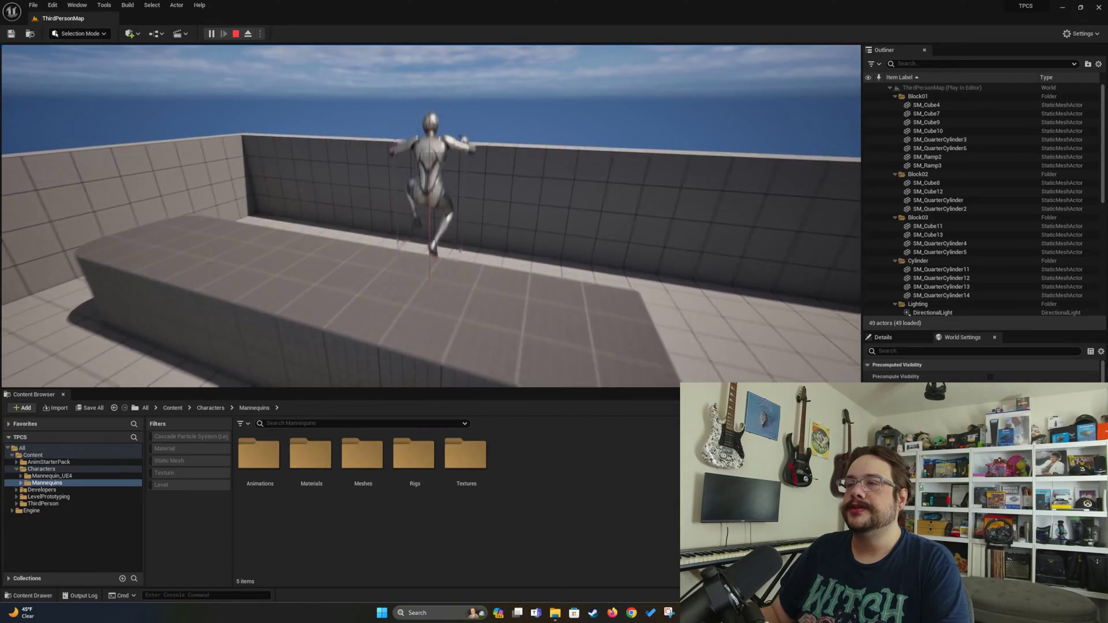
key("w")
key("space")
key("space")
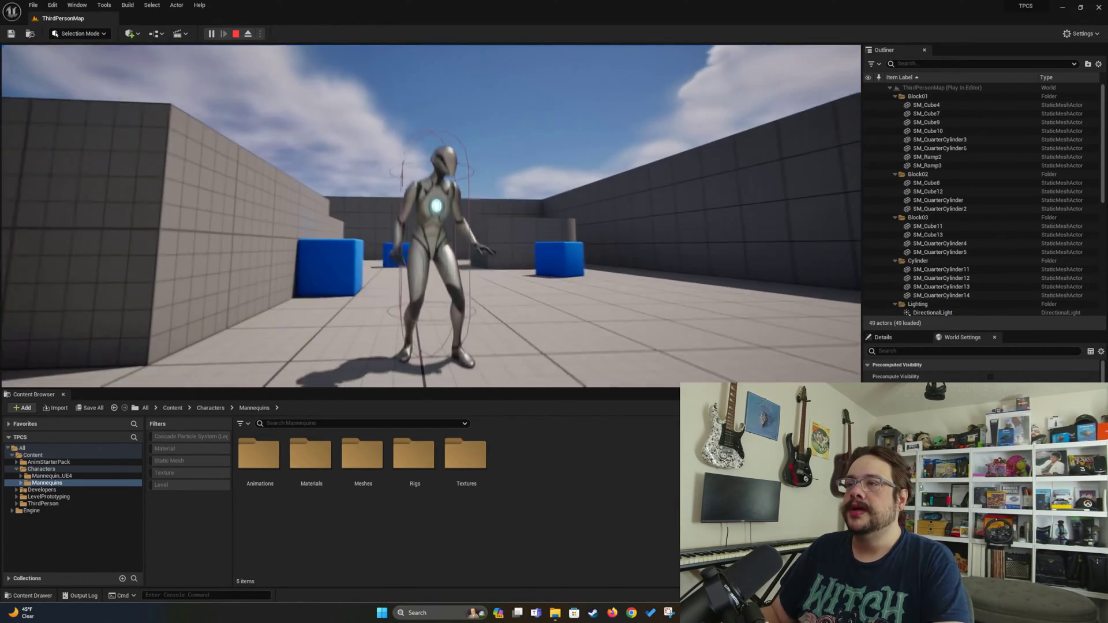
key("Escape")
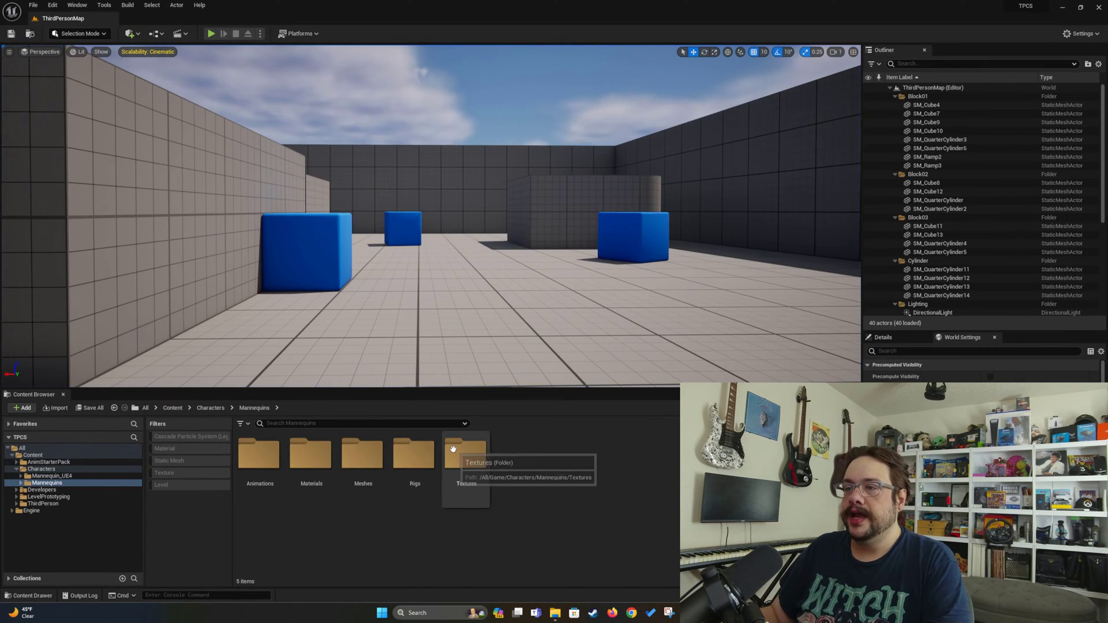
Navigate to Content > ThirdPerson > Blueprints and open BP_ThirdPersonCharacter
left_click(210, 408)
left_click(173, 408)
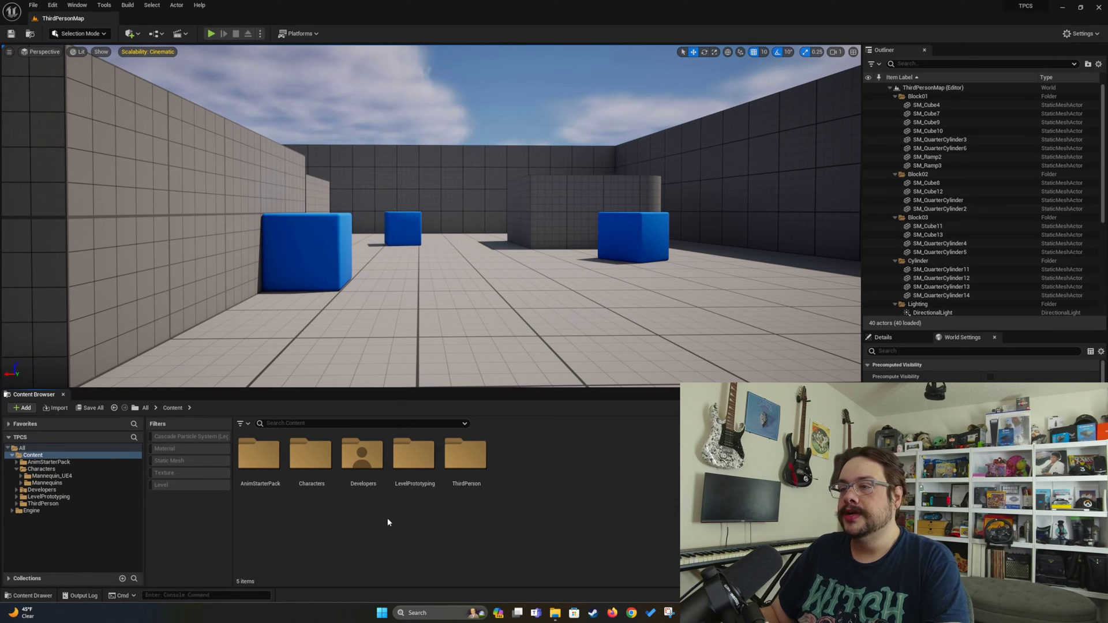
double_click(456, 462)
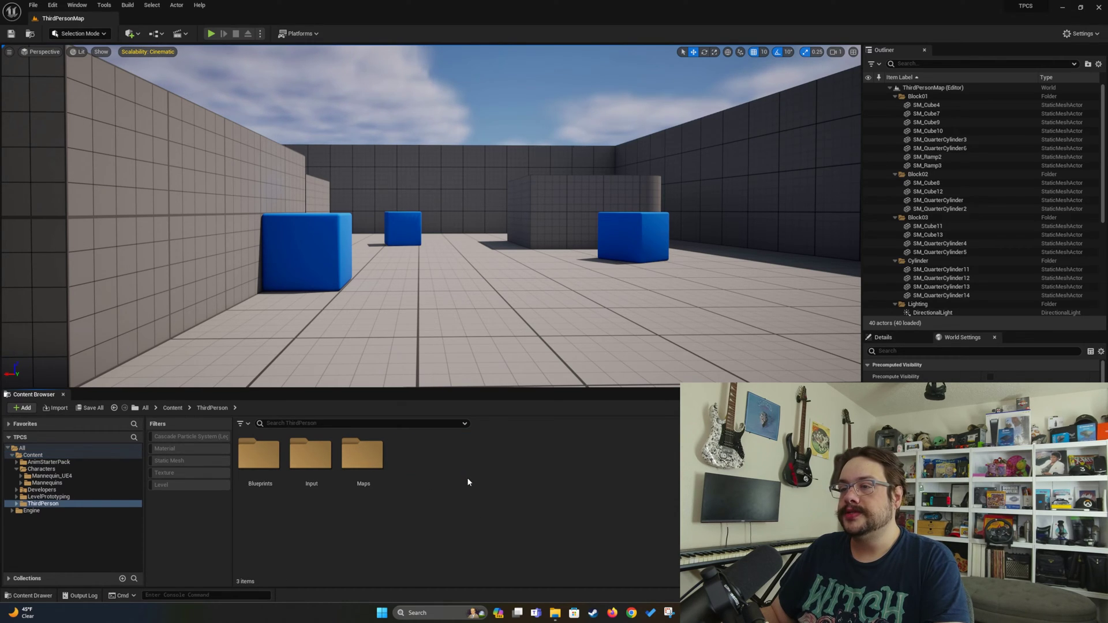
double_click(261, 459)
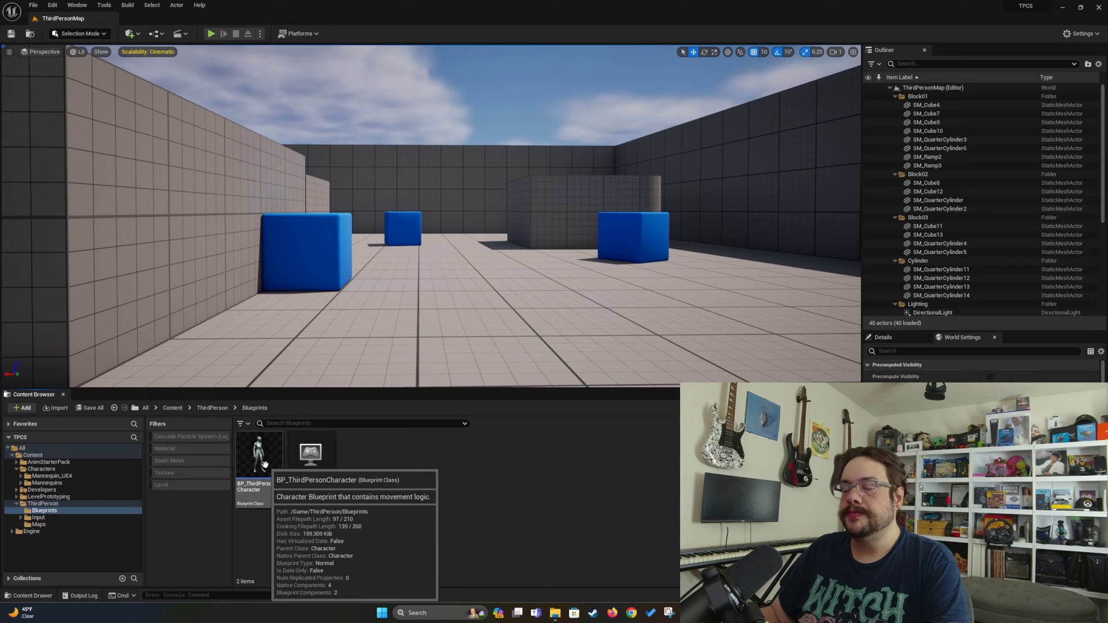
left_click(265, 466)
double_click(266, 468)
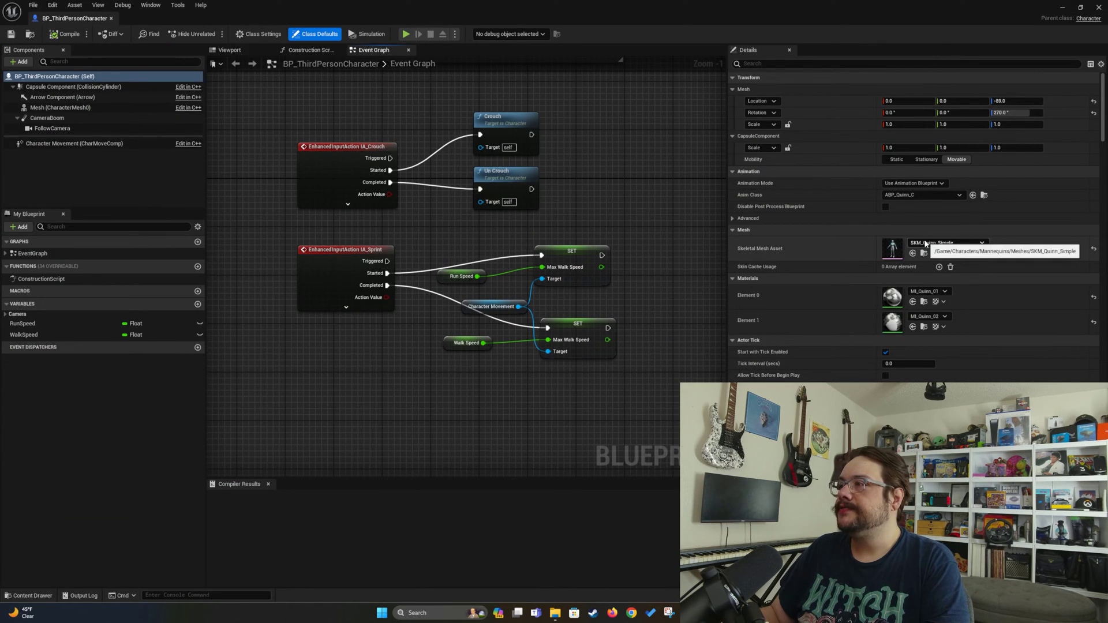
Set the Skeletal Mesh Asset to SKM_Manny_Simple in the Viewport, compile, and shrink the editor window
left_click(239, 50)
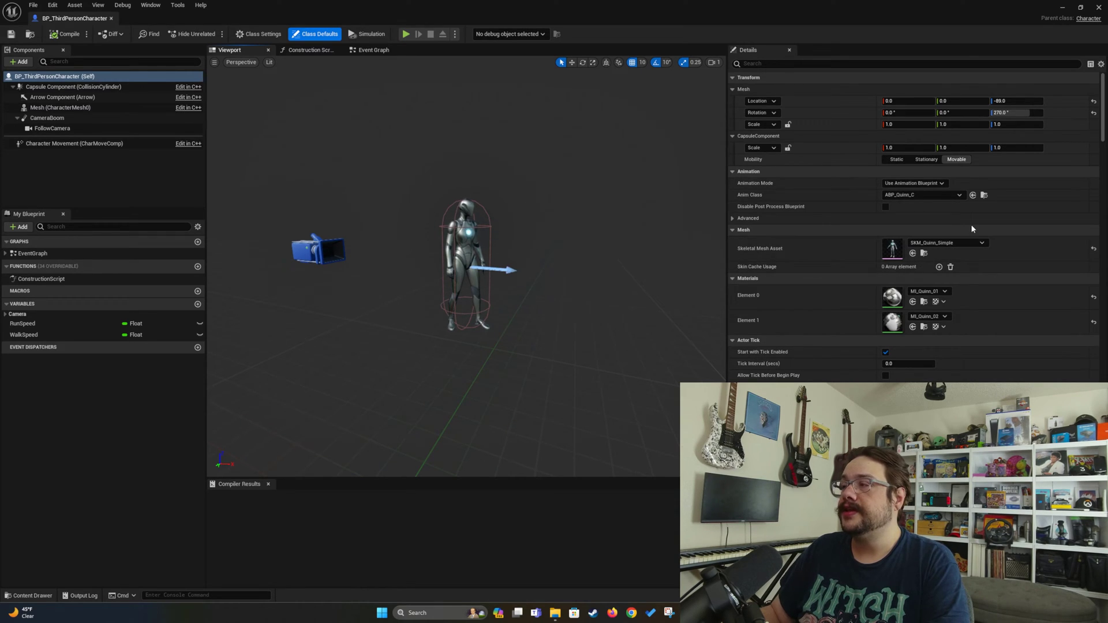
left_click(962, 244)
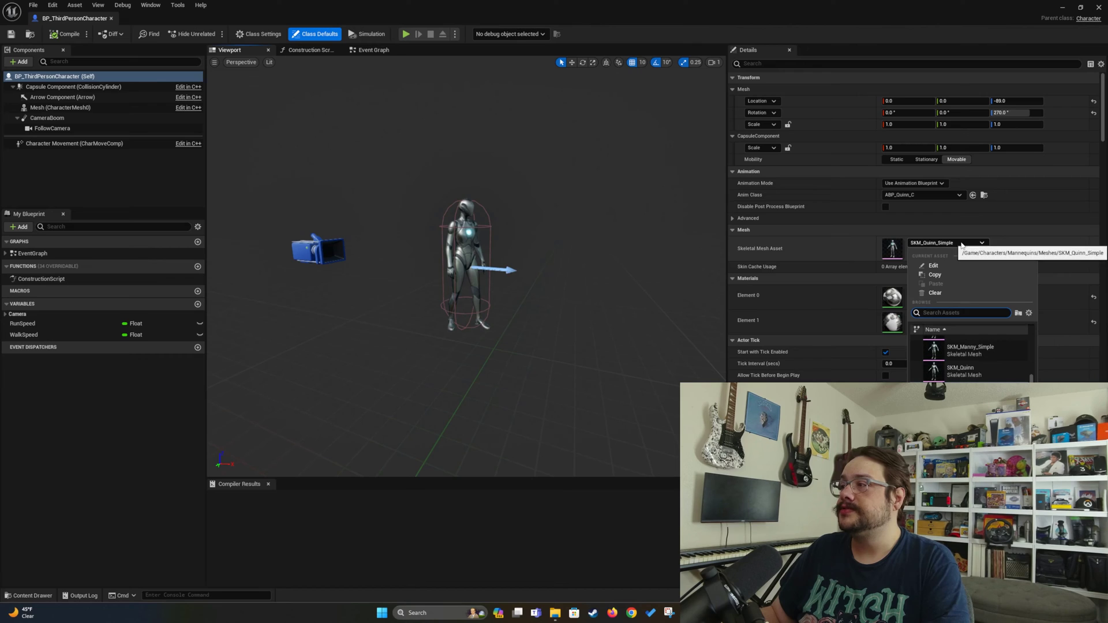
left_click(960, 351)
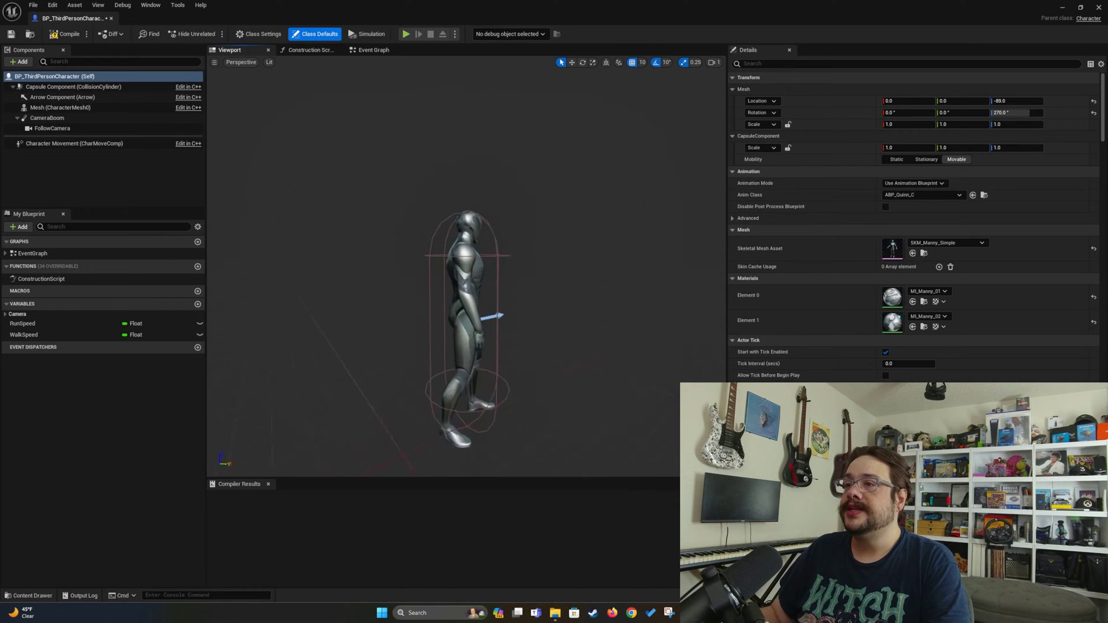
left_click(65, 33)
left_click_drag(346, 8, 497, 418)
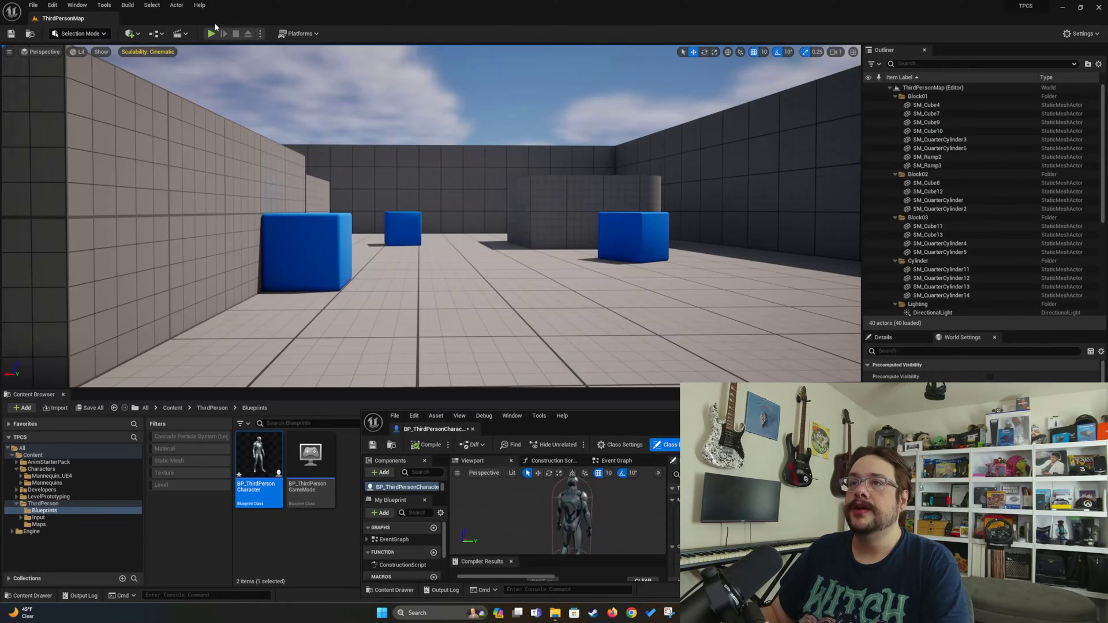
Test-play the level with the Manny mesh, then maximize the Blueprint editor again
left_click(212, 33)
key("w")
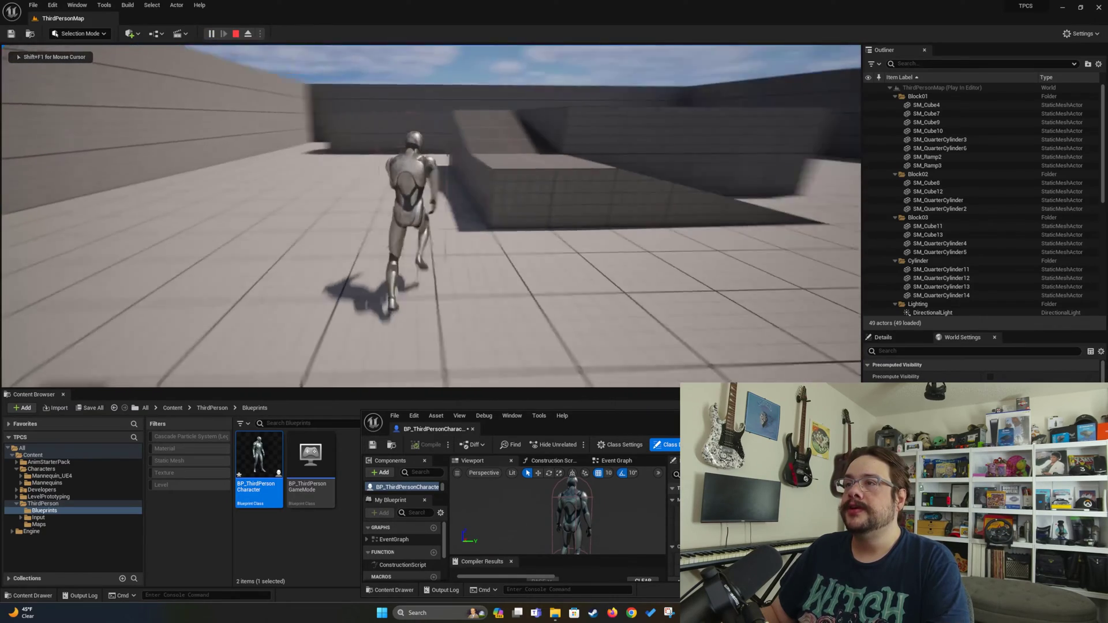
key("w")
key("w")
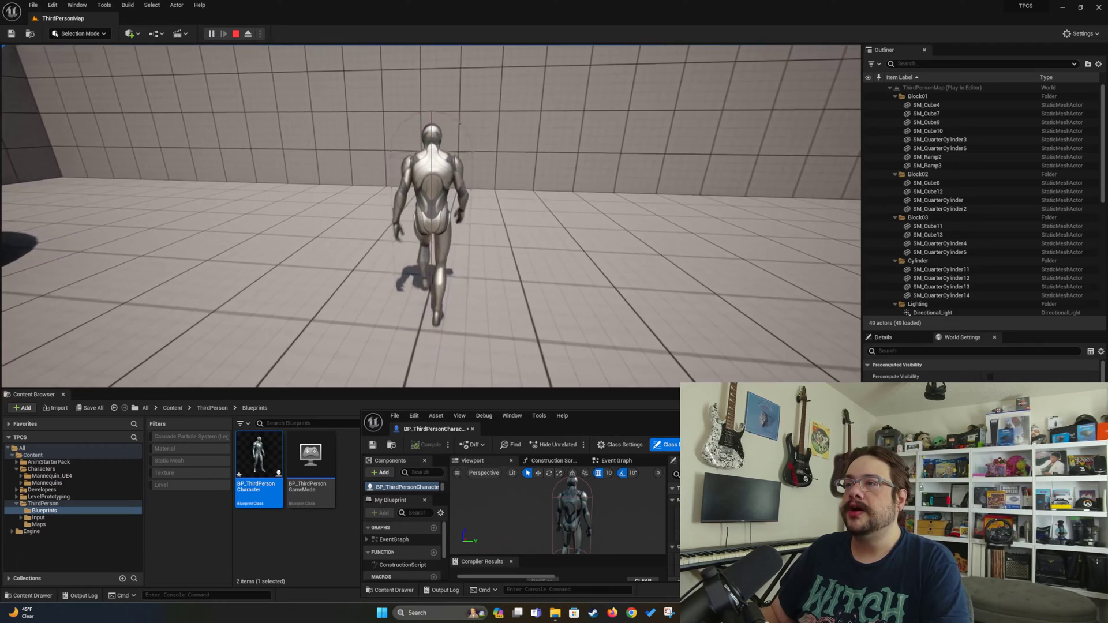
key("Escape")
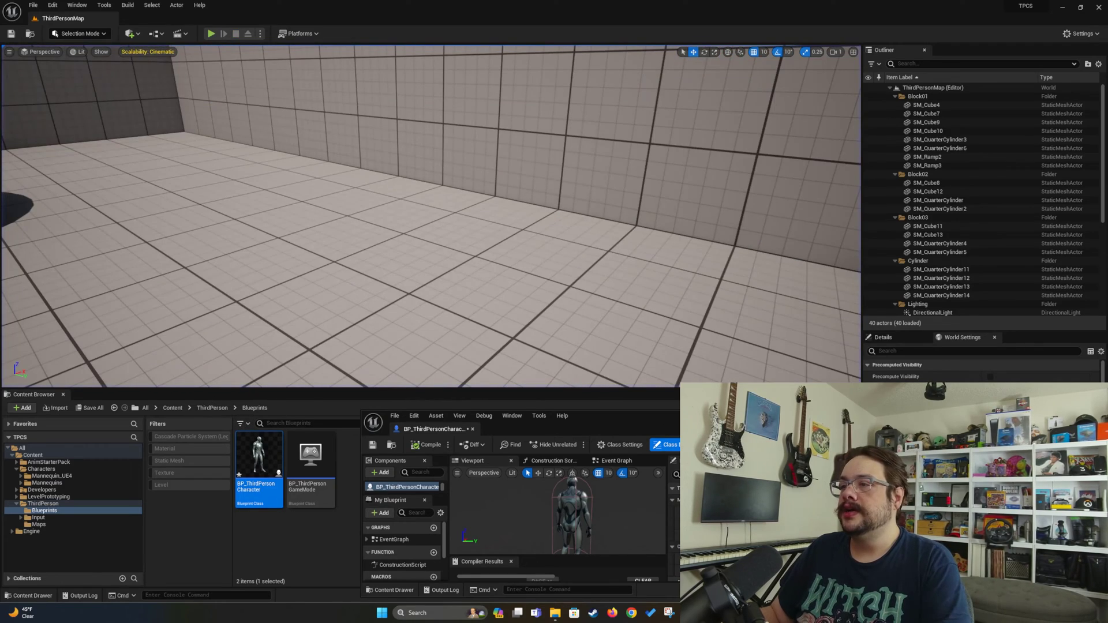
key("super+Up")
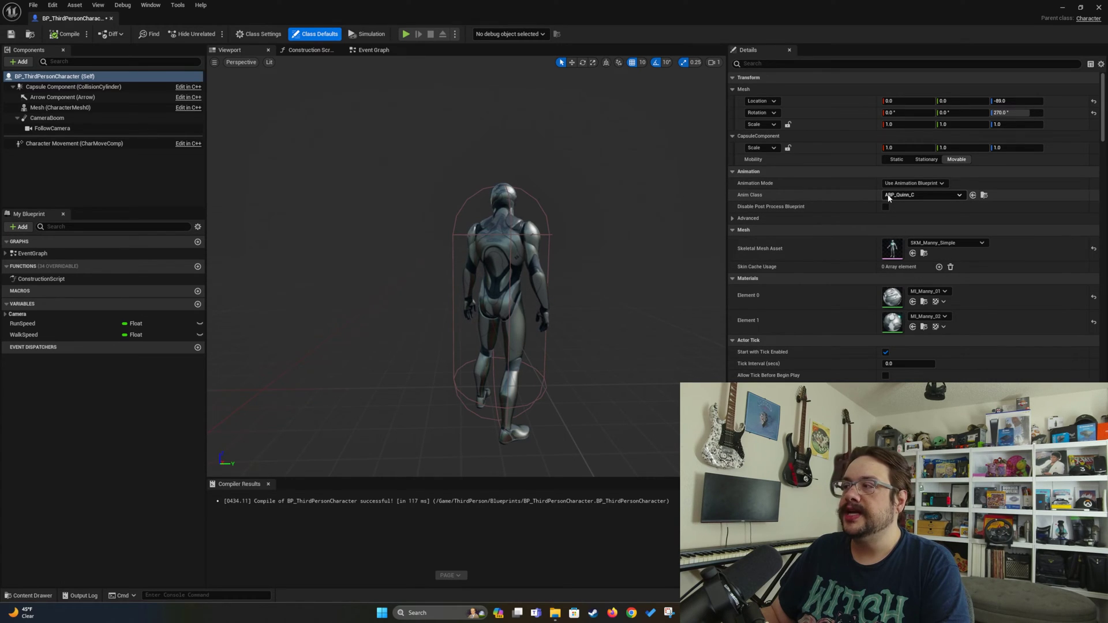
Set the Anim Class to ABP_Manny and restore the Blueprint editor to a smaller window
left_click(907, 197)
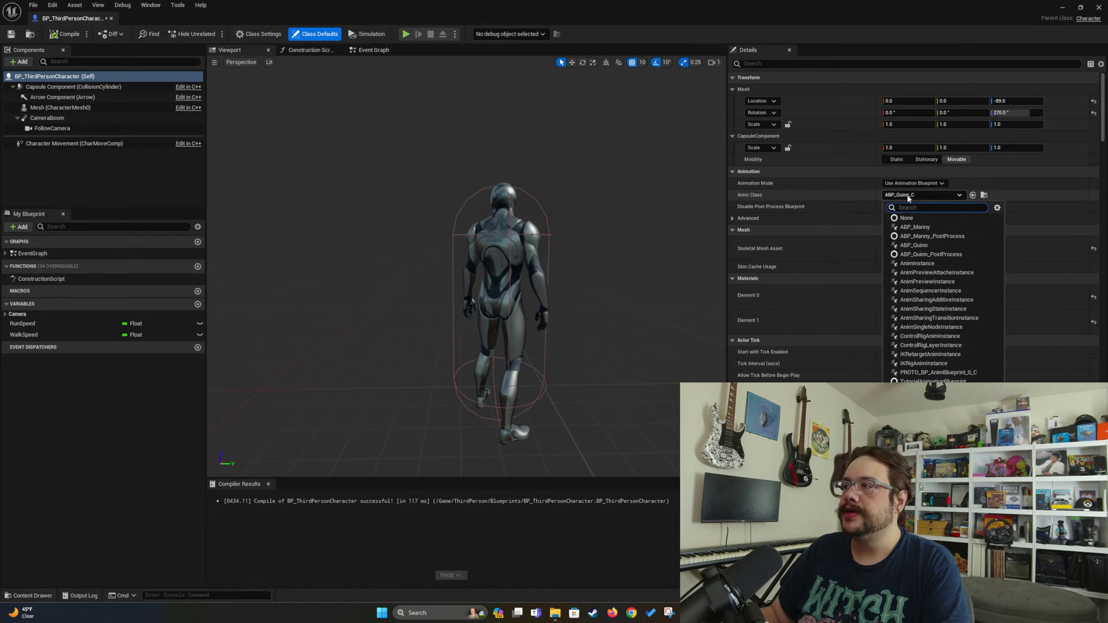
left_click(907, 227)
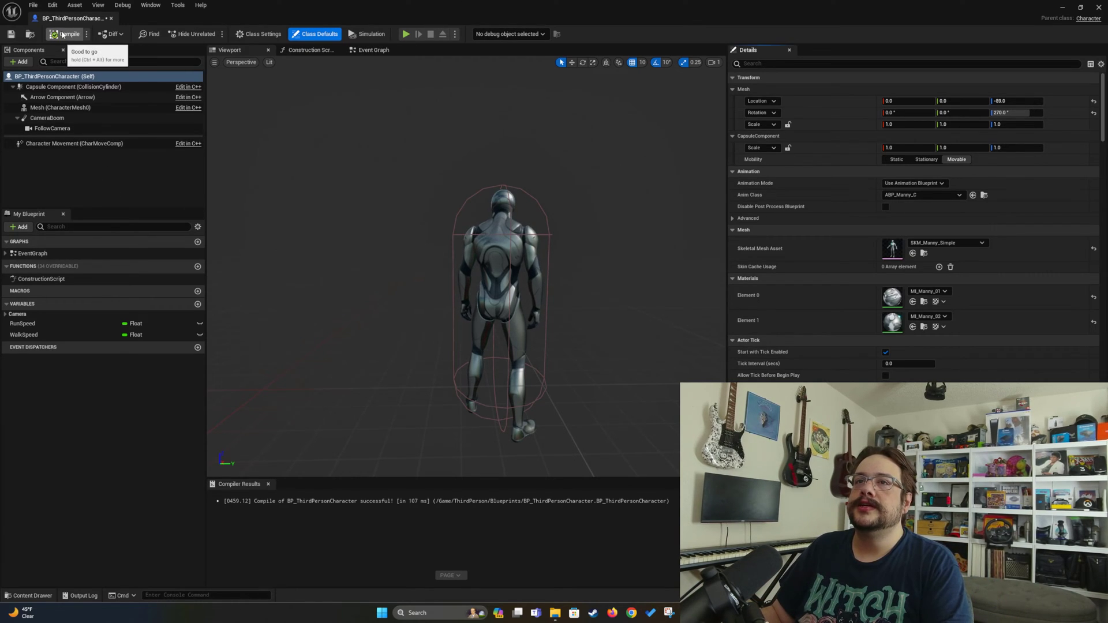
left_click_drag(123, 12, 530, 445)
Test-play the level, jumping onto a block and running off it, then stop
left_click(211, 34)
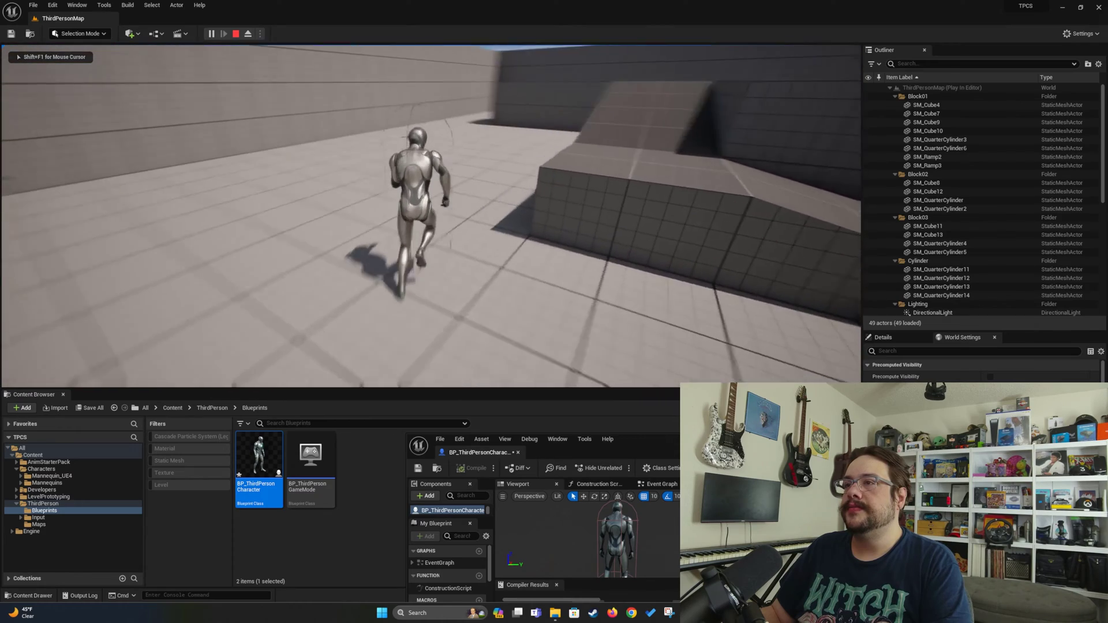
key("space")
key("w")
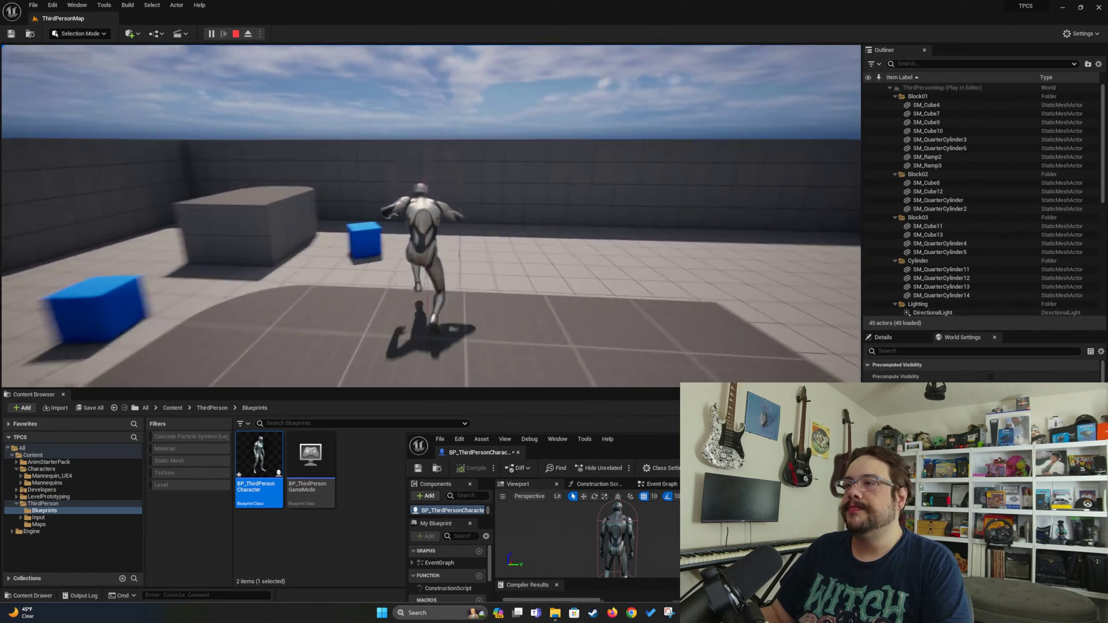
key("Escape")
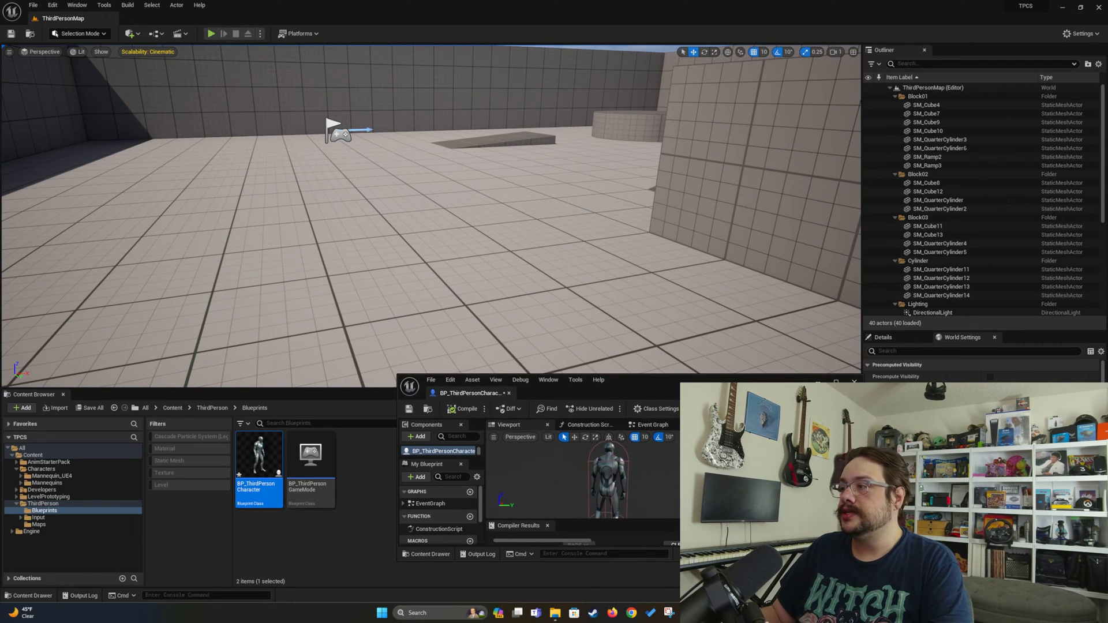
Close the floating Blueprint editor and browse to Characters > Mannequins > Animations
left_click(285, 411)
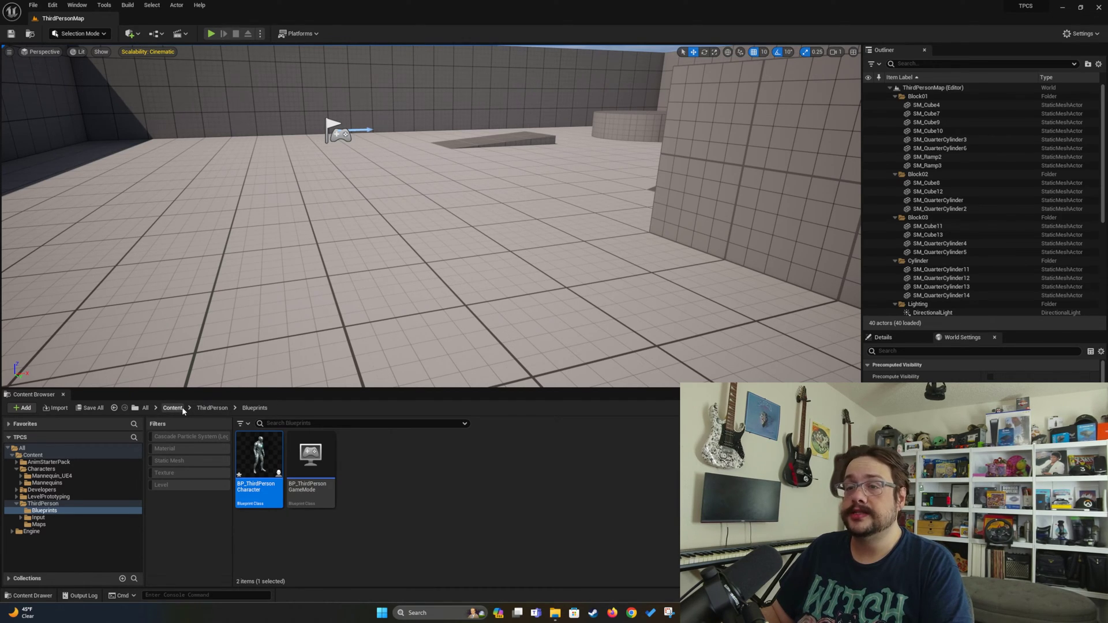
left_click(183, 409)
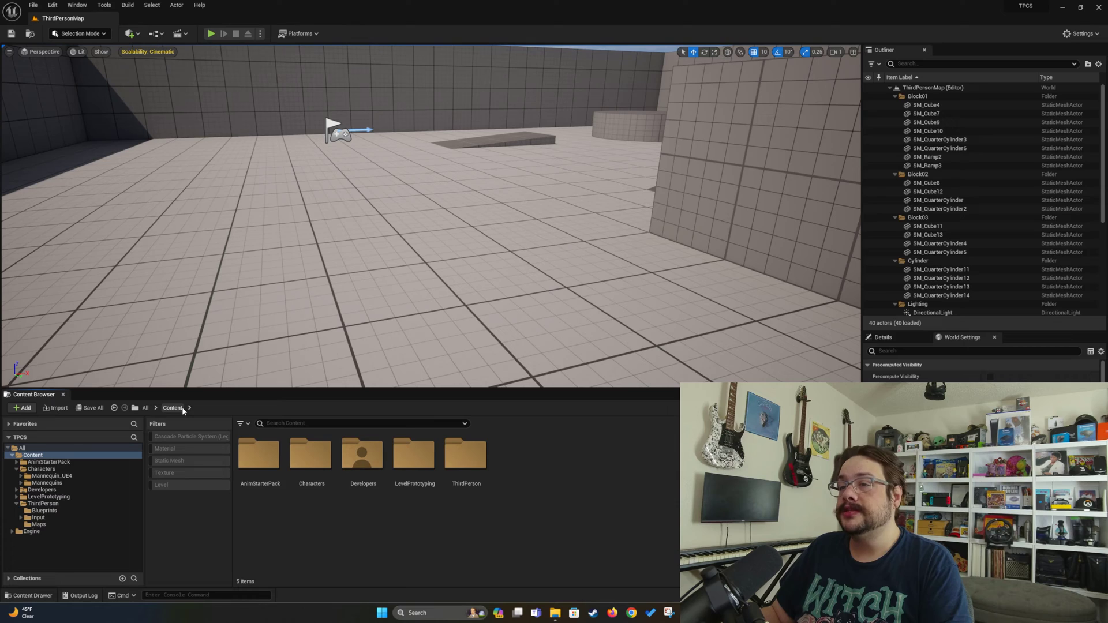
double_click(310, 485)
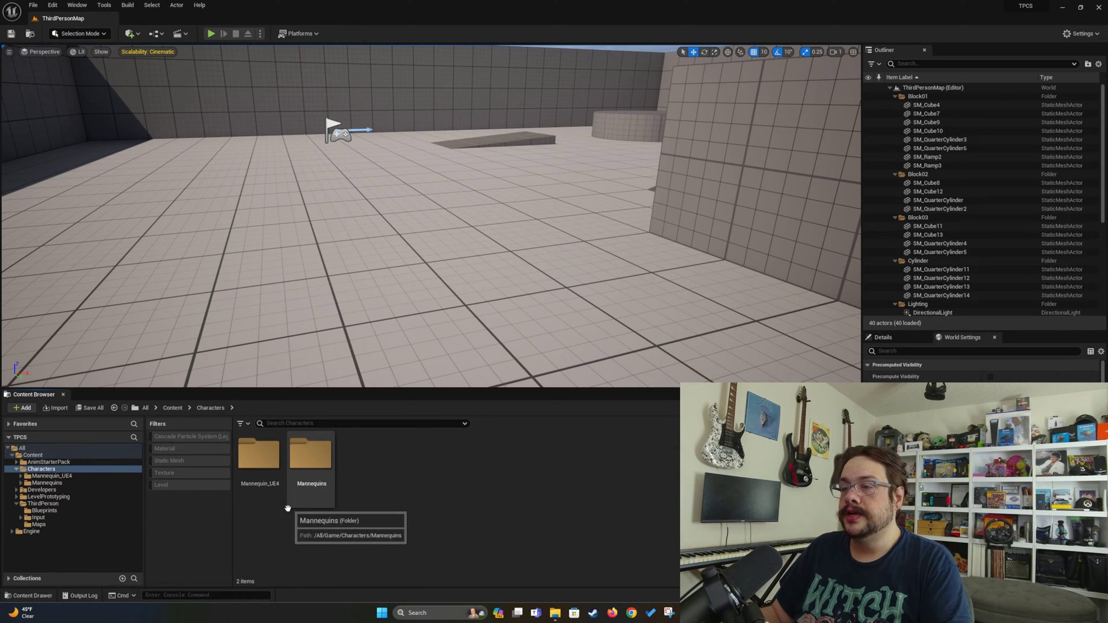
double_click(302, 485)
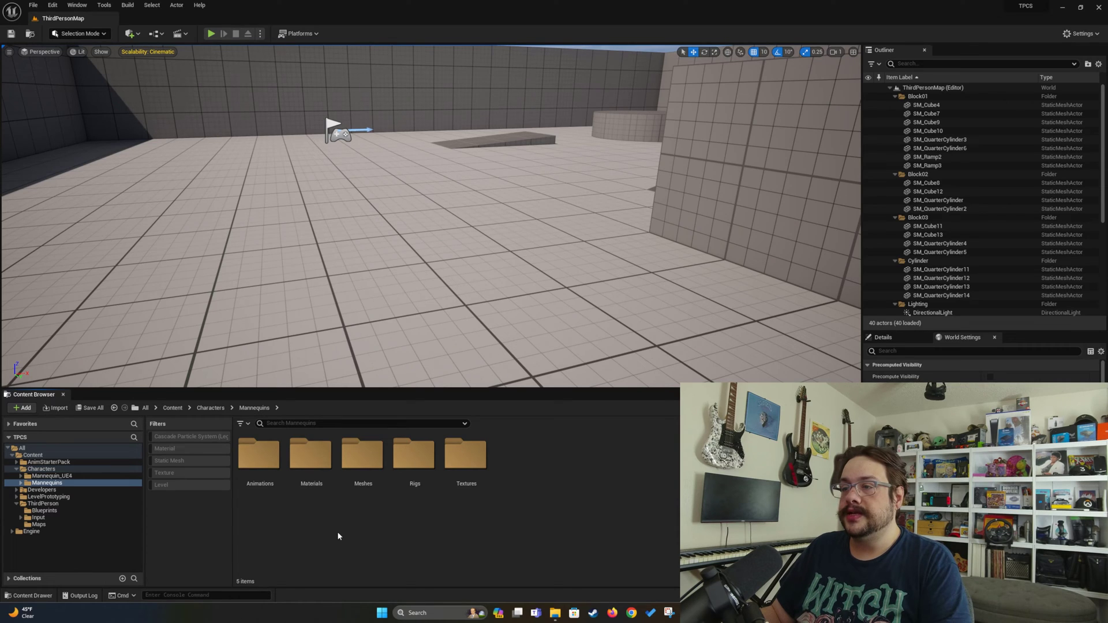
double_click(259, 462)
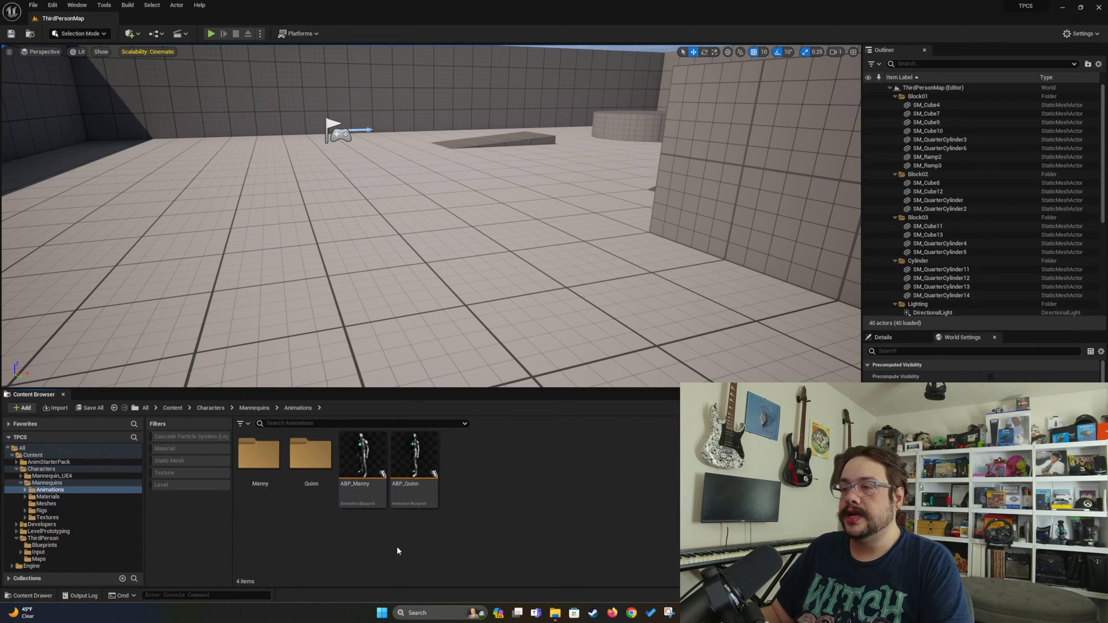
Open the ABP_Manny animation Blueprint and maximize its editor
left_click(362, 467)
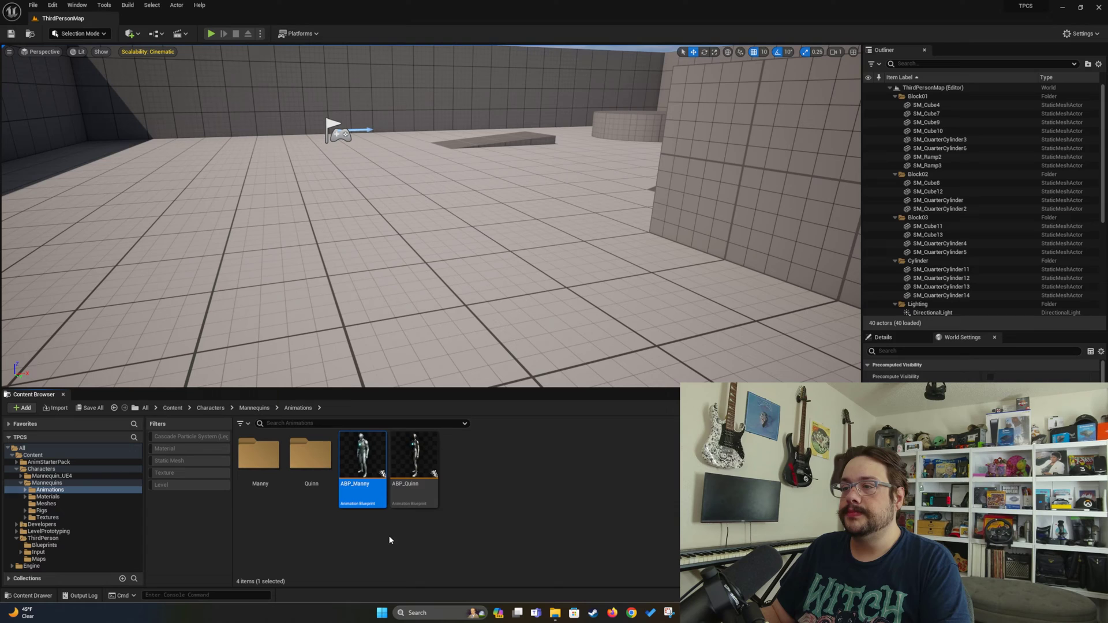
left_click(409, 503)
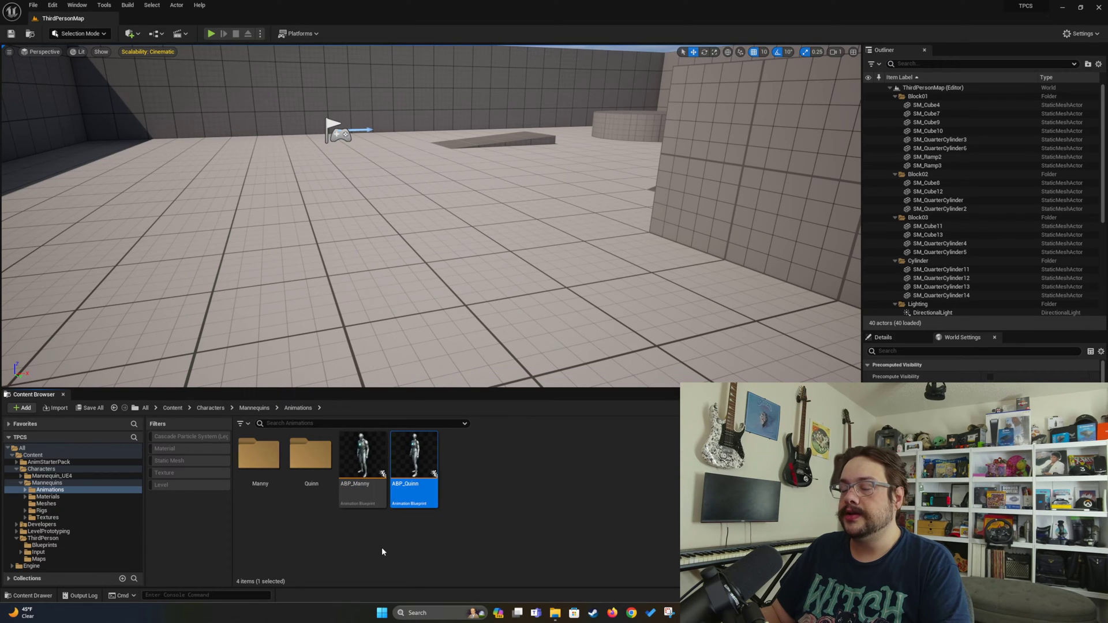
double_click(364, 457)
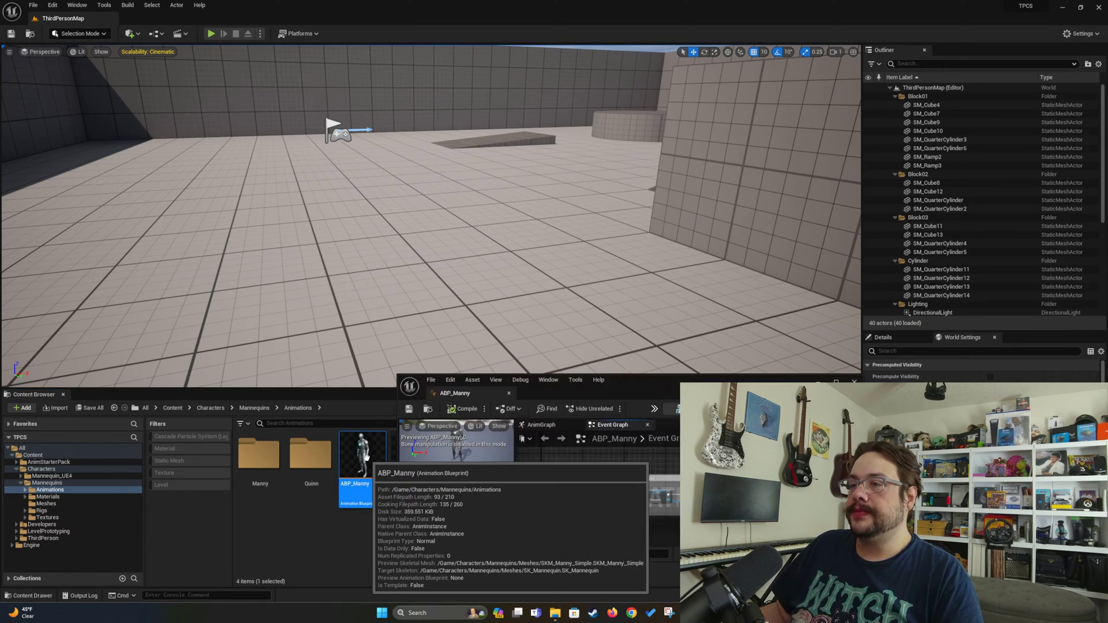
double_click(648, 385)
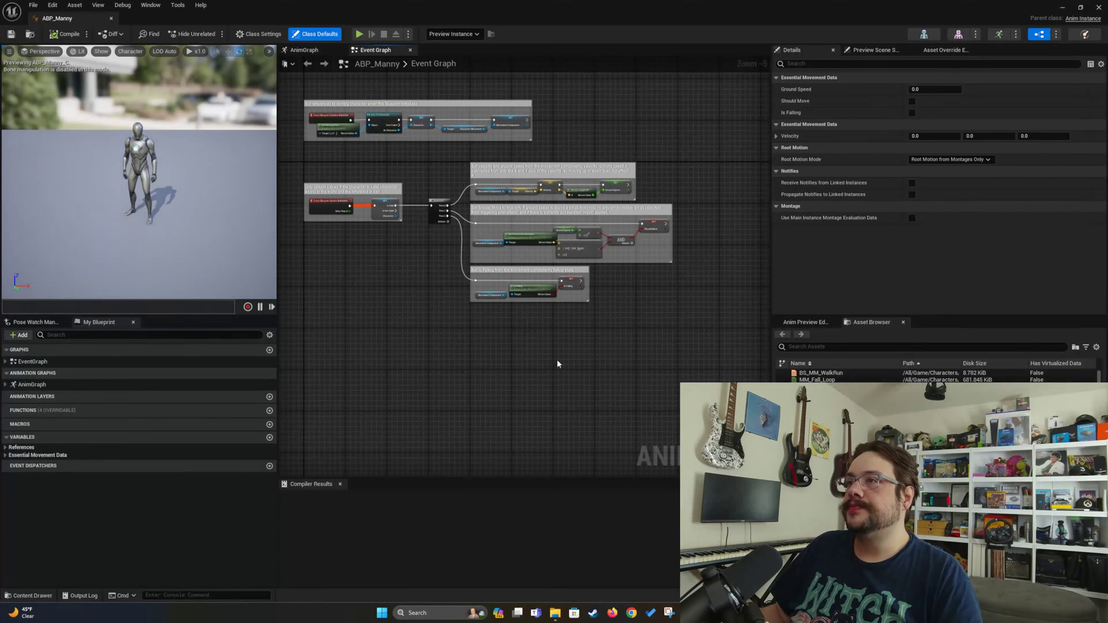
Pan through ABP_Manny's Event Graph node groups, then expand AnimGraph in My Blueprint
right_click_drag(428, 281, 524, 369)
scroll(474, 324, "up", 3)
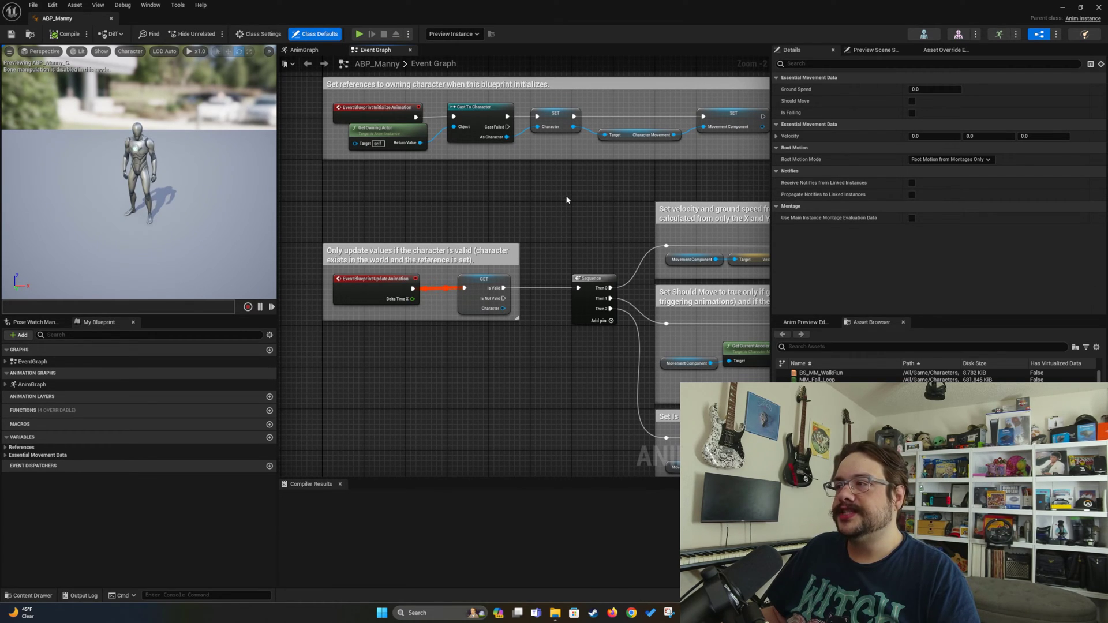
right_click_drag(568, 199, 387, 123)
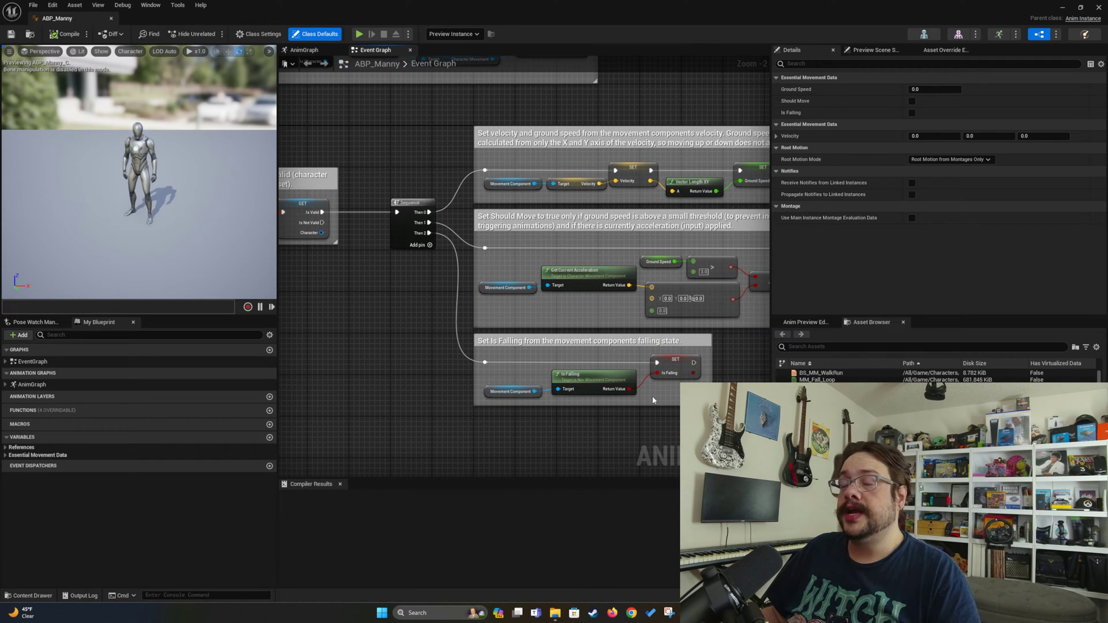
right_click_drag(448, 346, 605, 411)
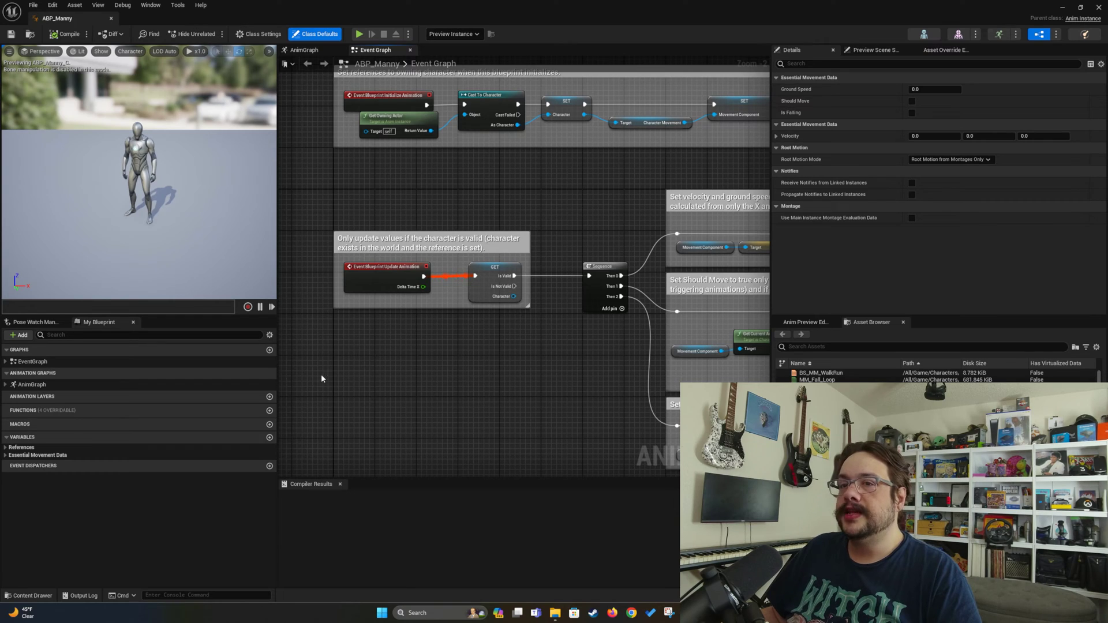
left_click(6, 385)
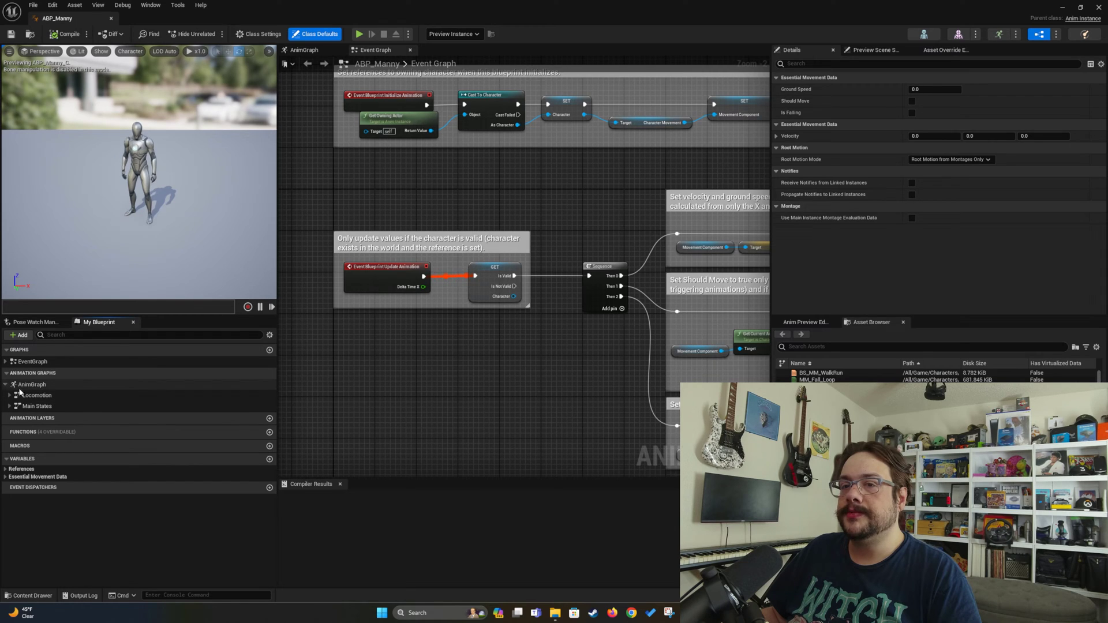
Open the Locomotion state machine and inspect the Idle to Walk / Run transition rule
double_click(31, 395)
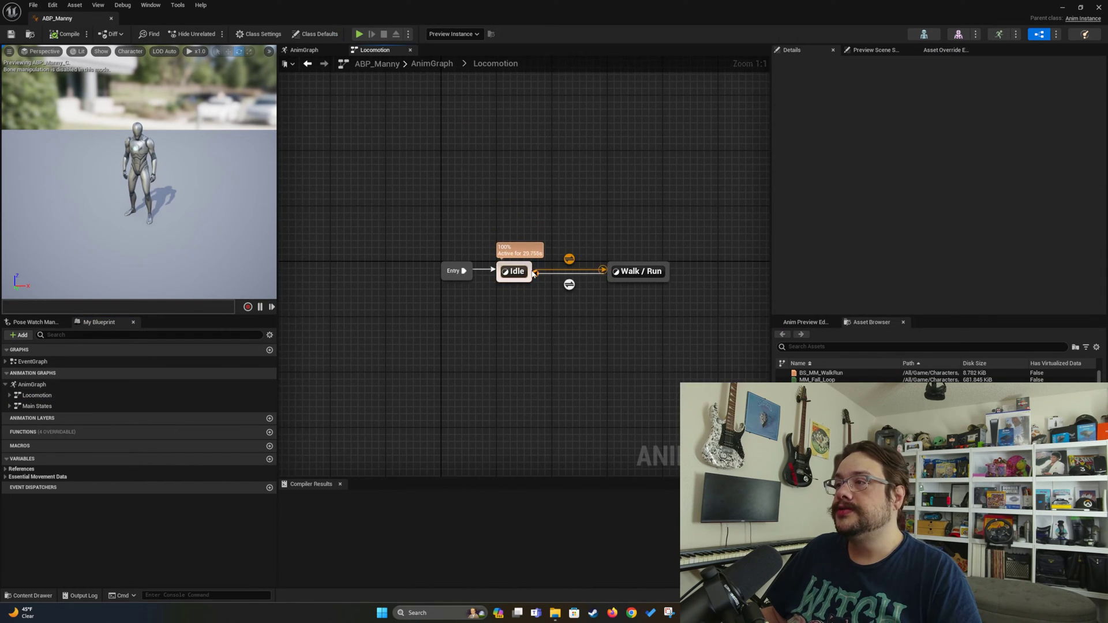
right_click_drag(513, 310, 453, 314)
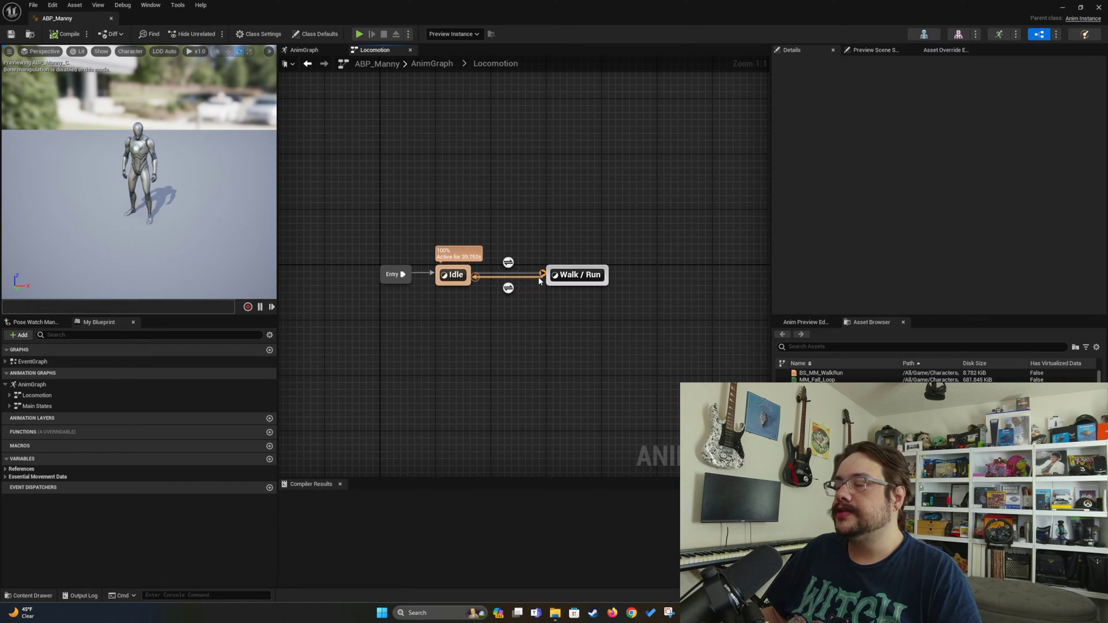
mouse_move(508, 263)
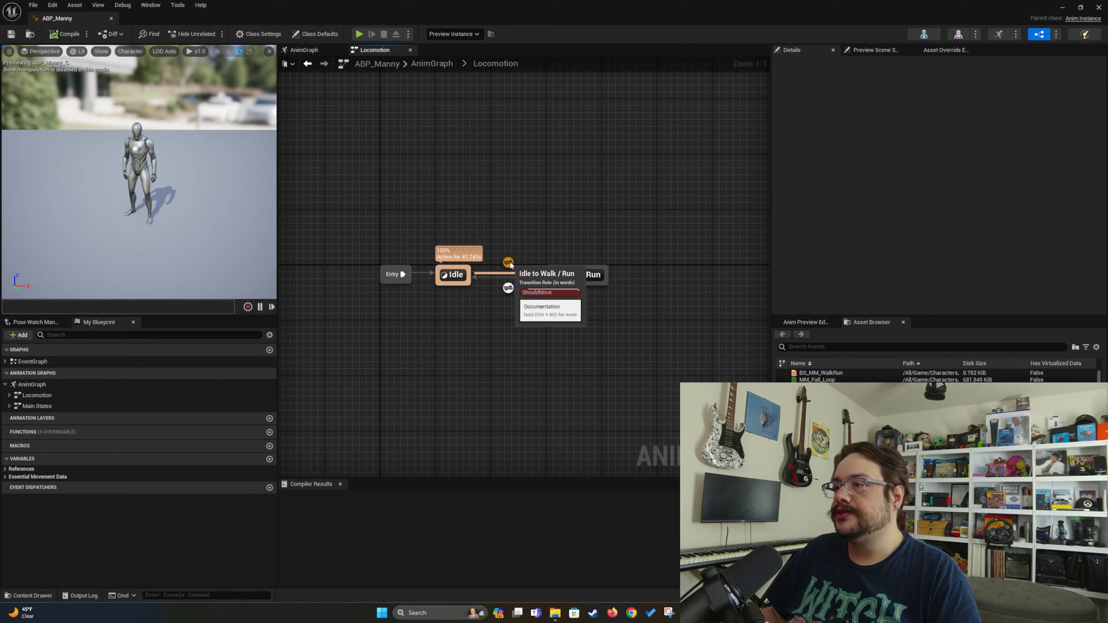
mouse_move(575, 271)
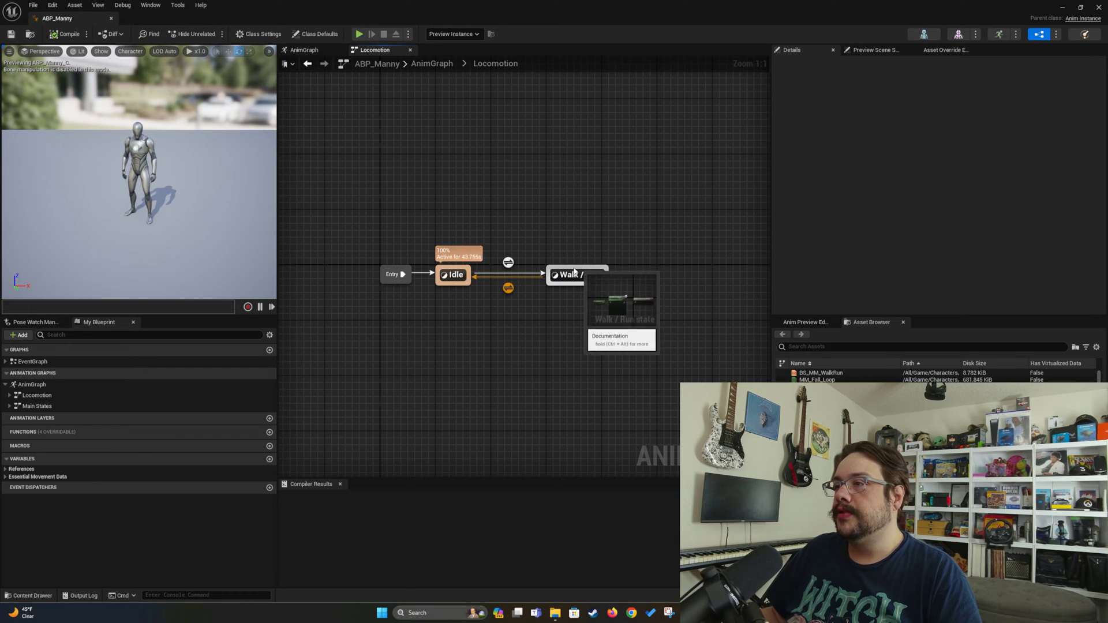
double_click(508, 262)
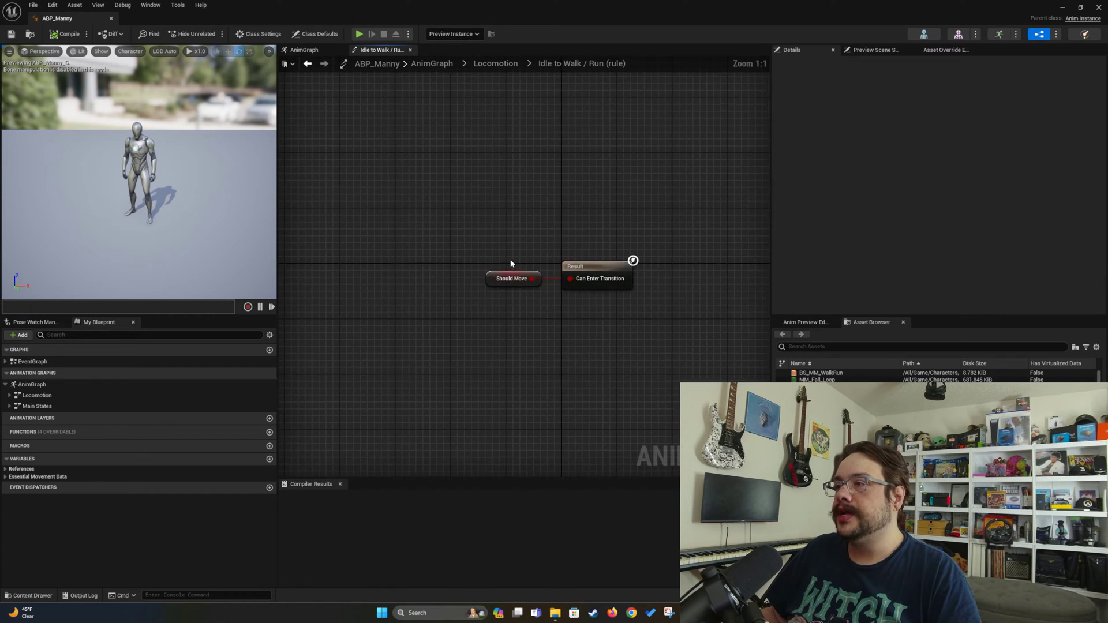
mouse_move(492, 274)
left_mouse_down()
mouse_move(463, 274)
mouse_move(485, 275)
left_mouse_up()
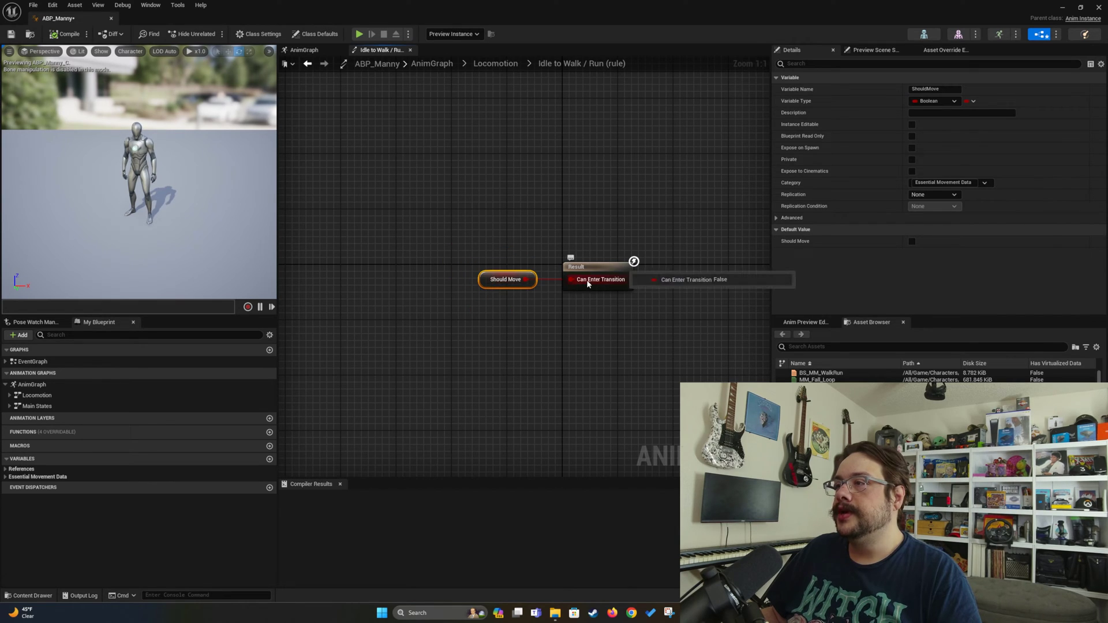
left_click(494, 64)
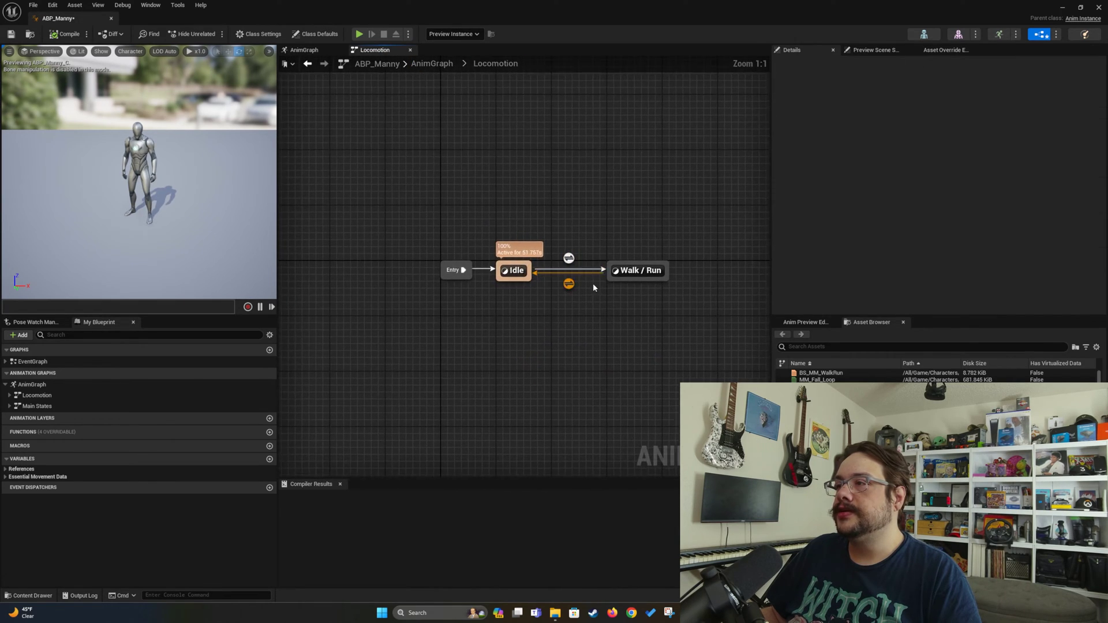
Inspect the Walk / Run state graph, then return to Locomotion
double_click(633, 277)
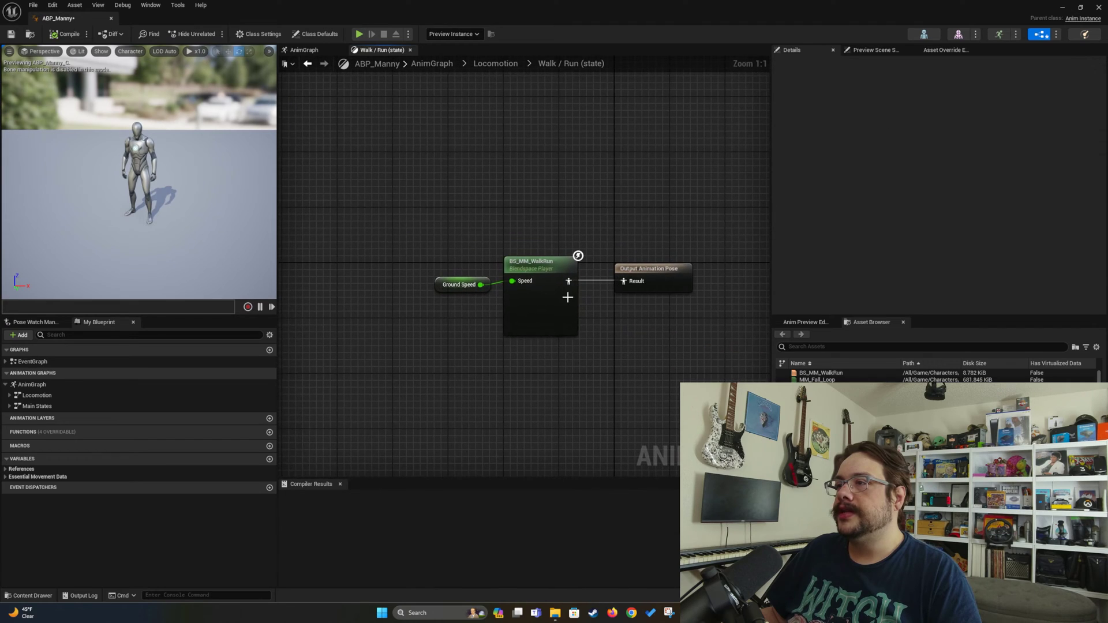
left_click_drag(398, 277, 405, 277)
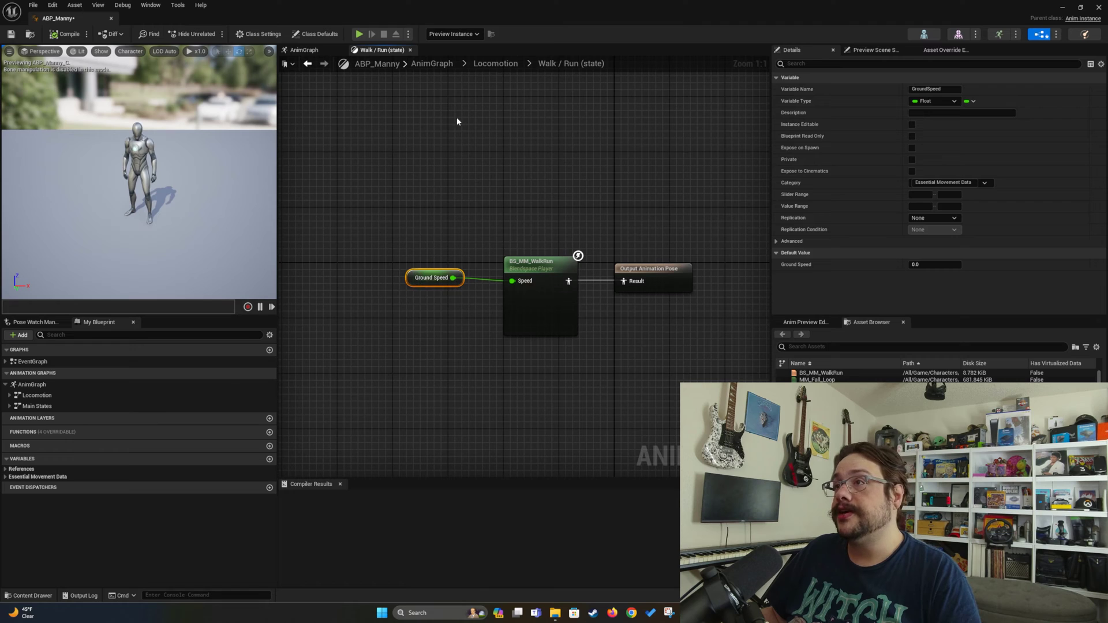
left_click(495, 62)
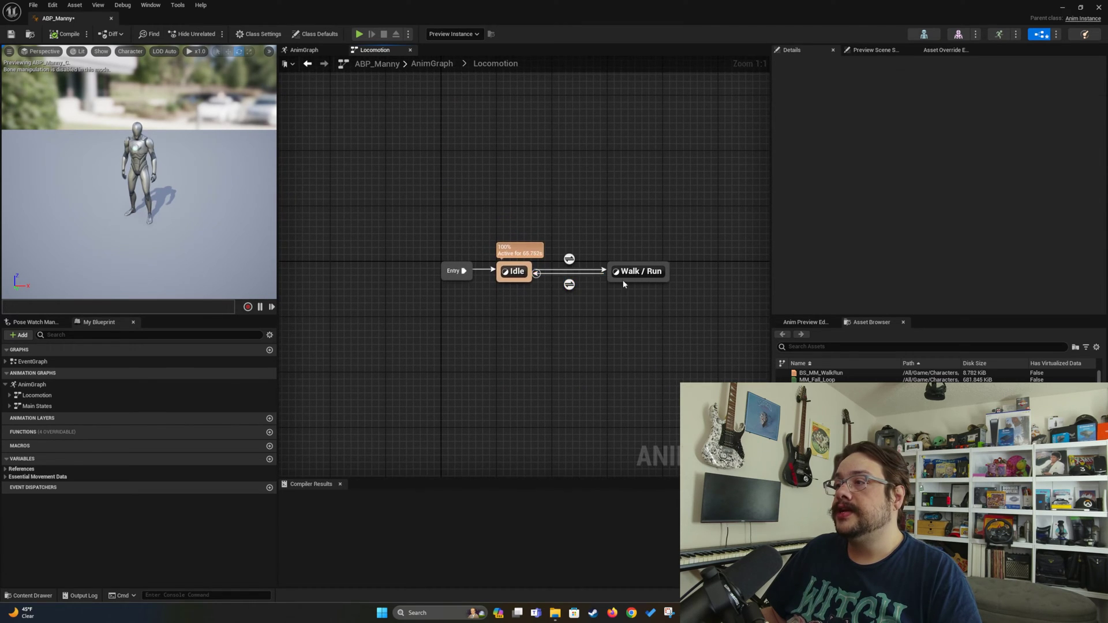
double_click(568, 285)
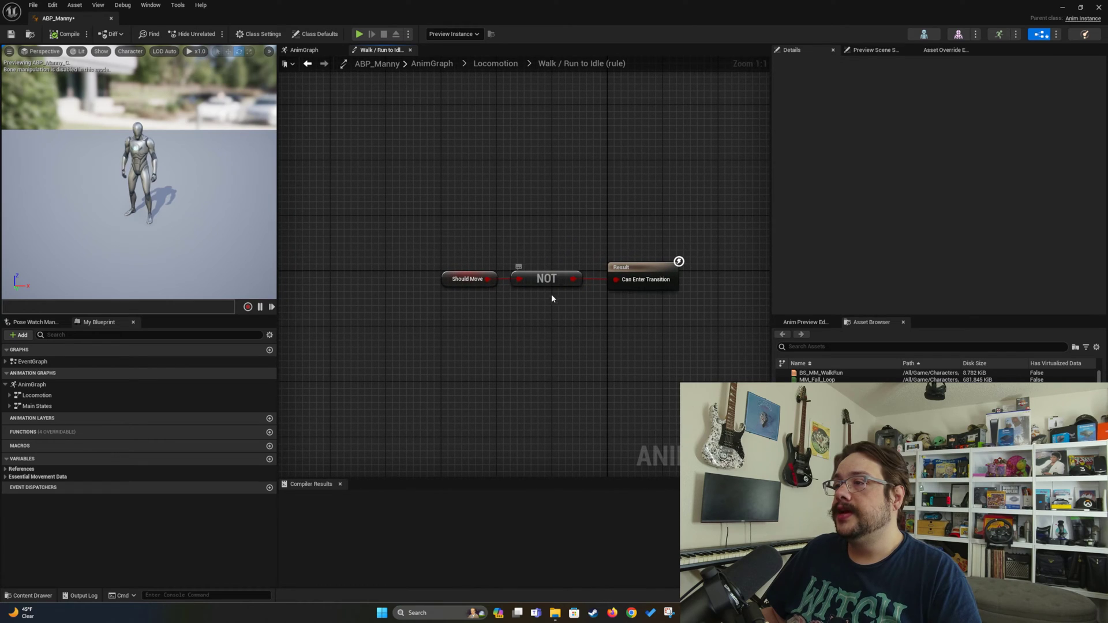
left_click(462, 292)
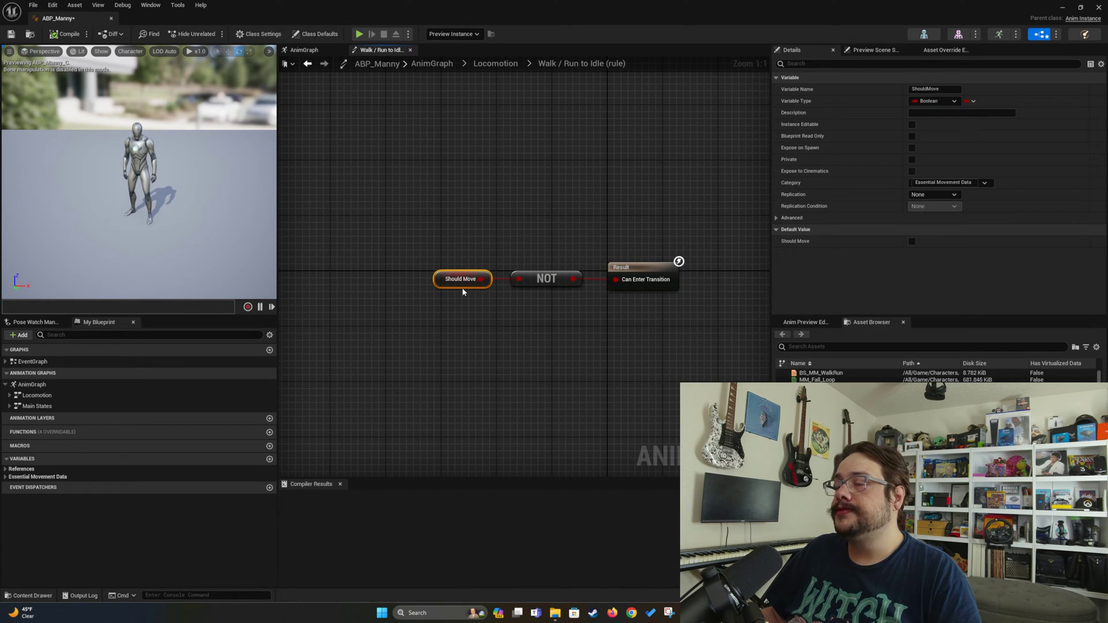
left_click(495, 63)
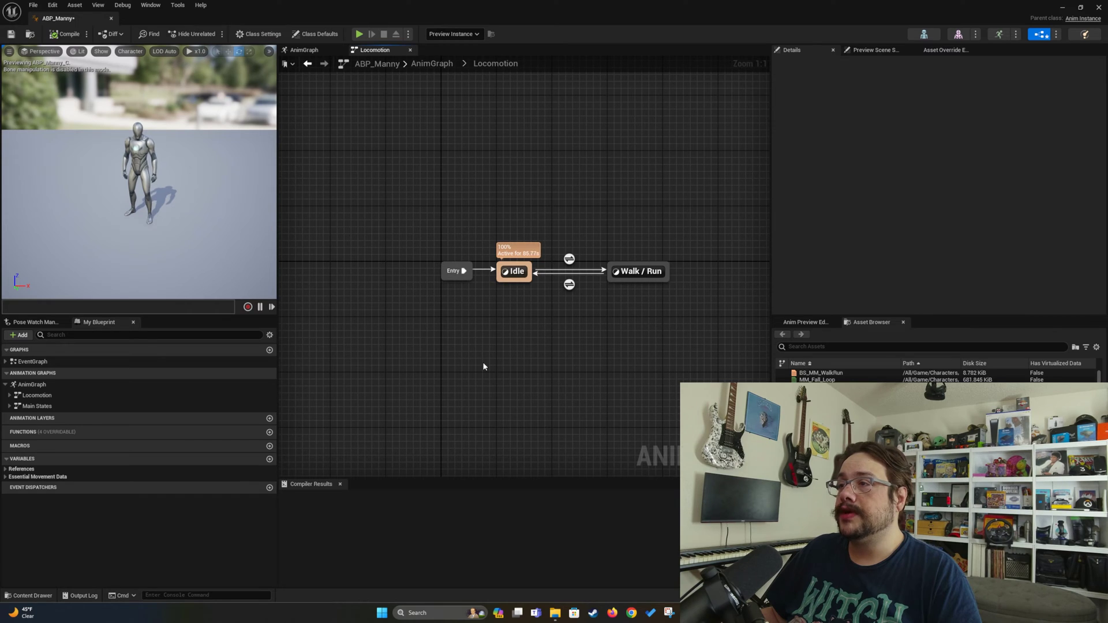
Add a state named Crouch below Idle in Locomotion and open its graph
right_click(514, 376)
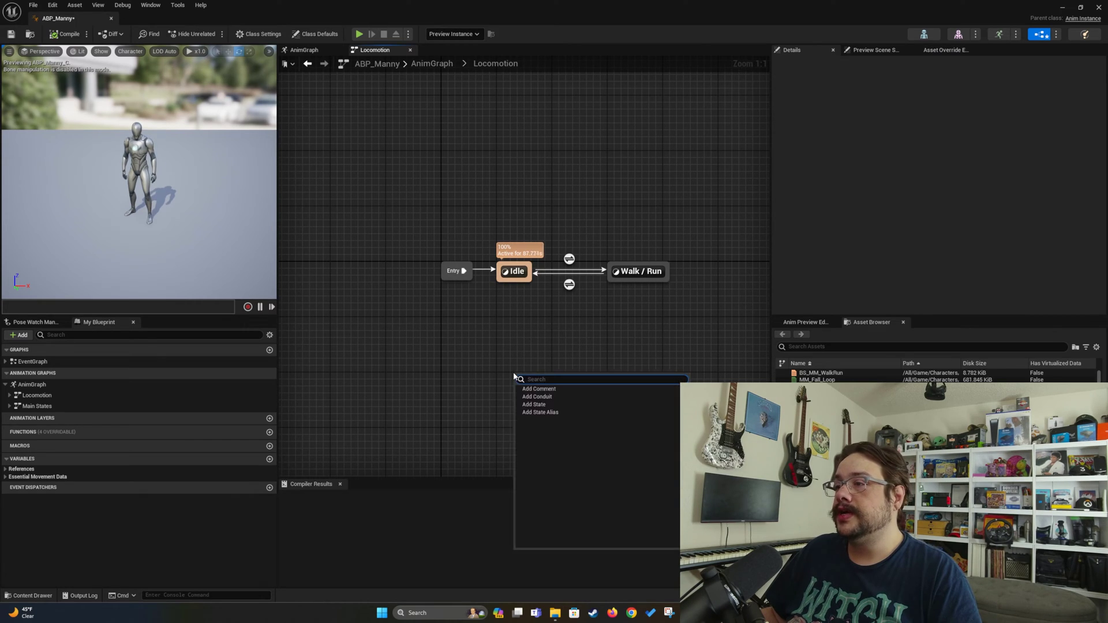
left_click(539, 405)
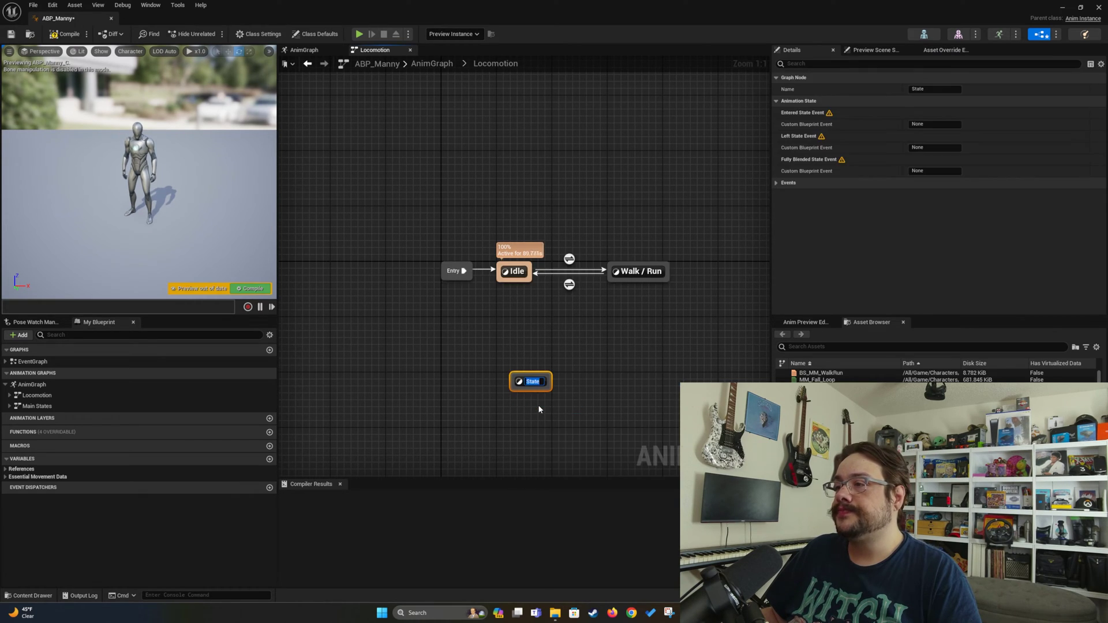
type("Crouch")
key("Return")
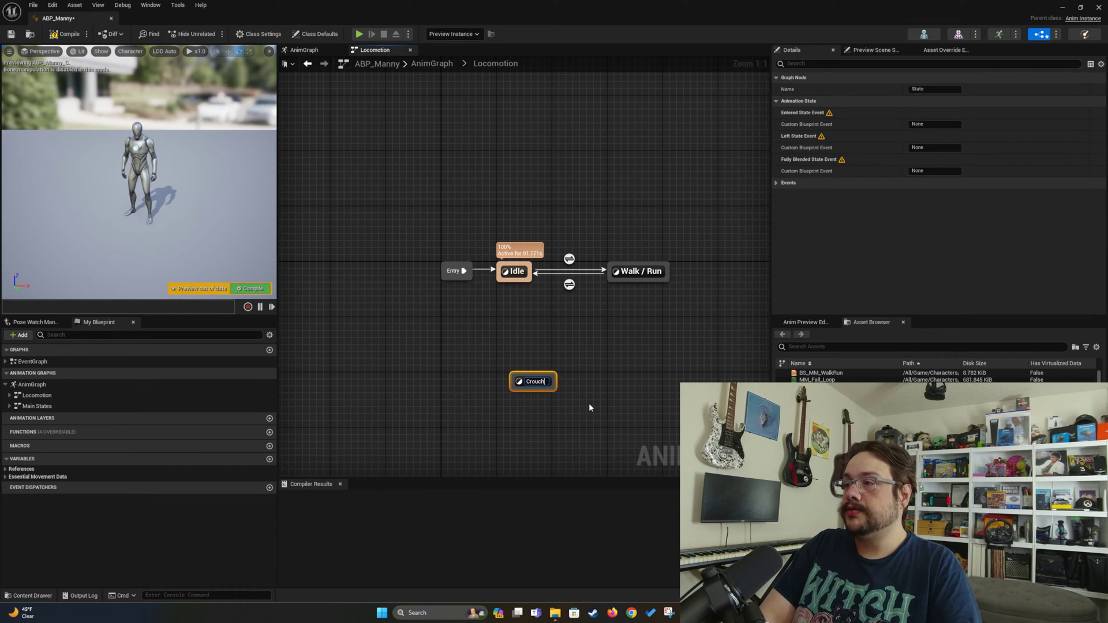
left_click_drag(536, 381, 529, 354)
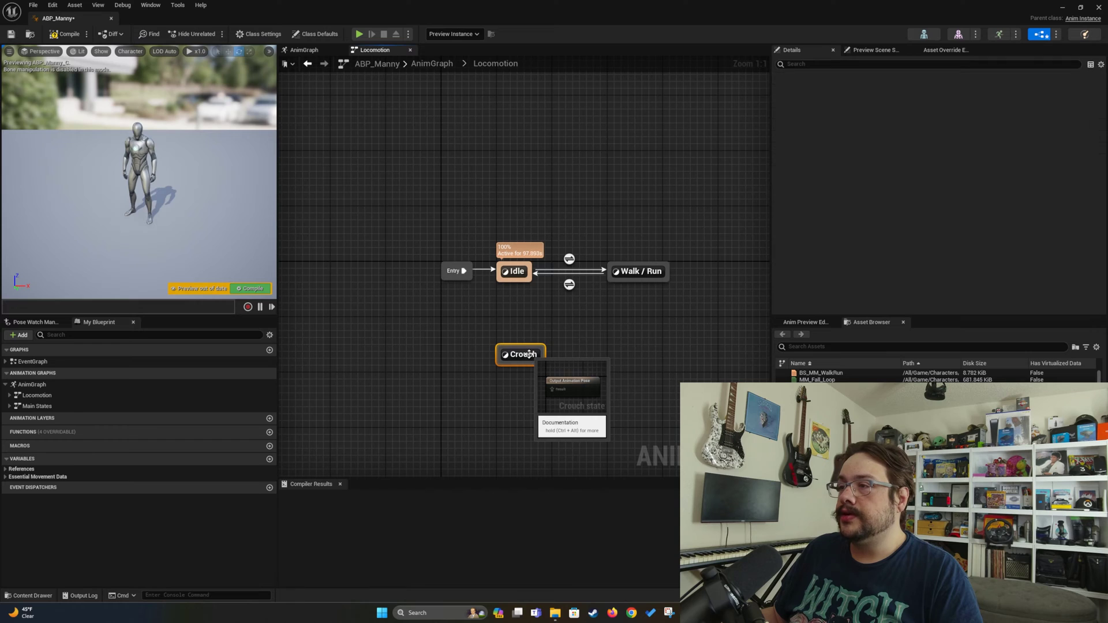
double_click(529, 354)
scroll(935, 404, "down", 10)
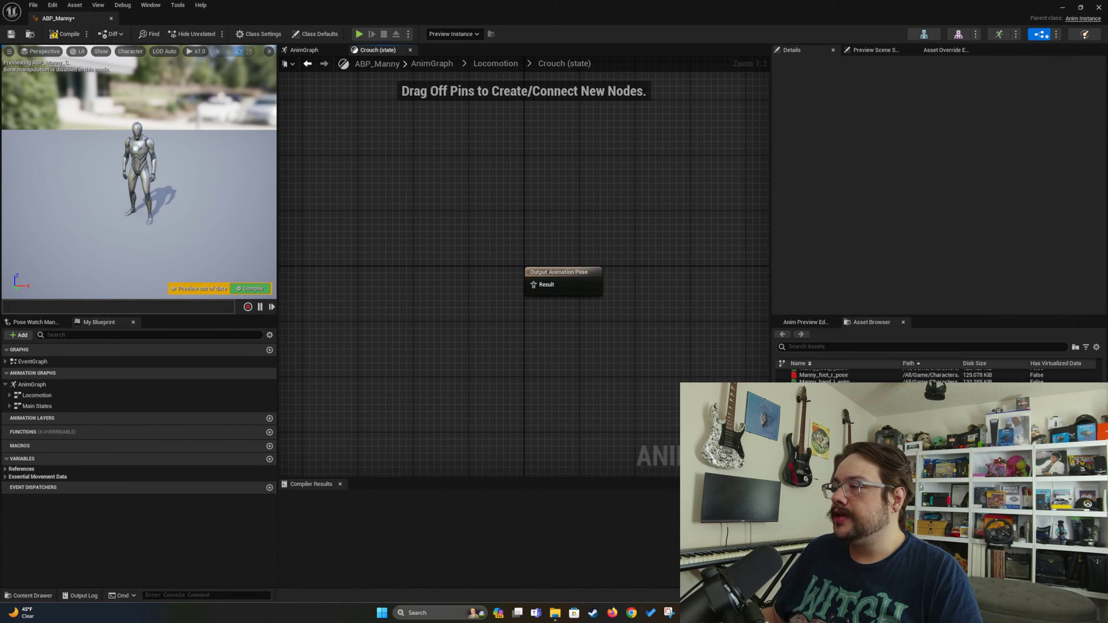
scroll(935, 378, "up", 10)
Restore and heighten the editor window, then add, wire and delete a BS_MM_WalkRun node in Crouch
double_click(777, 10)
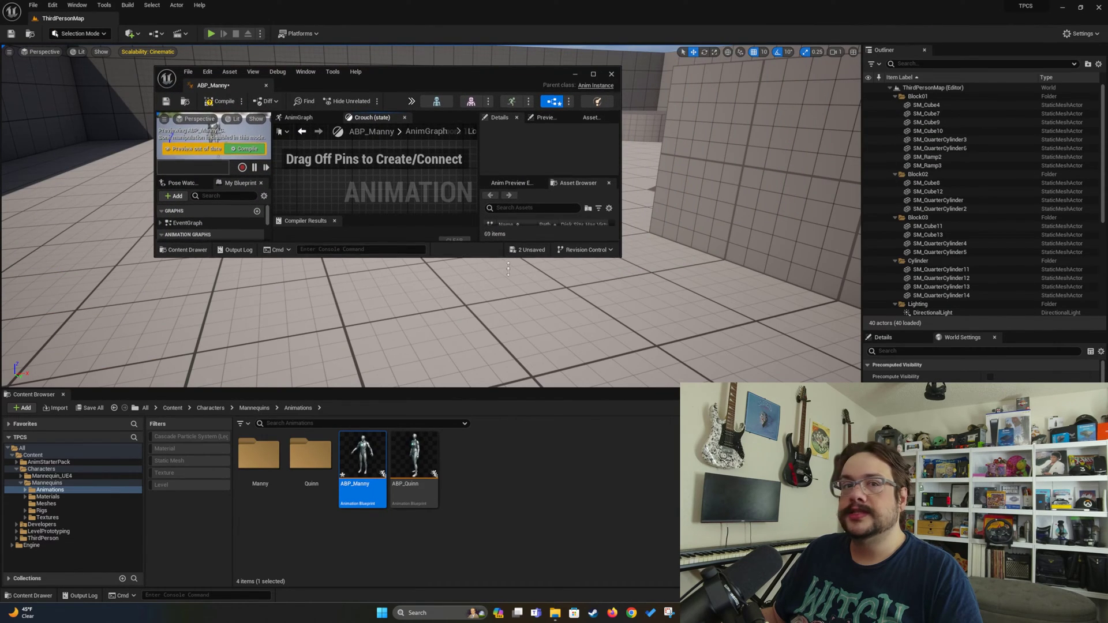
left_click_drag(505, 253, 507, 532)
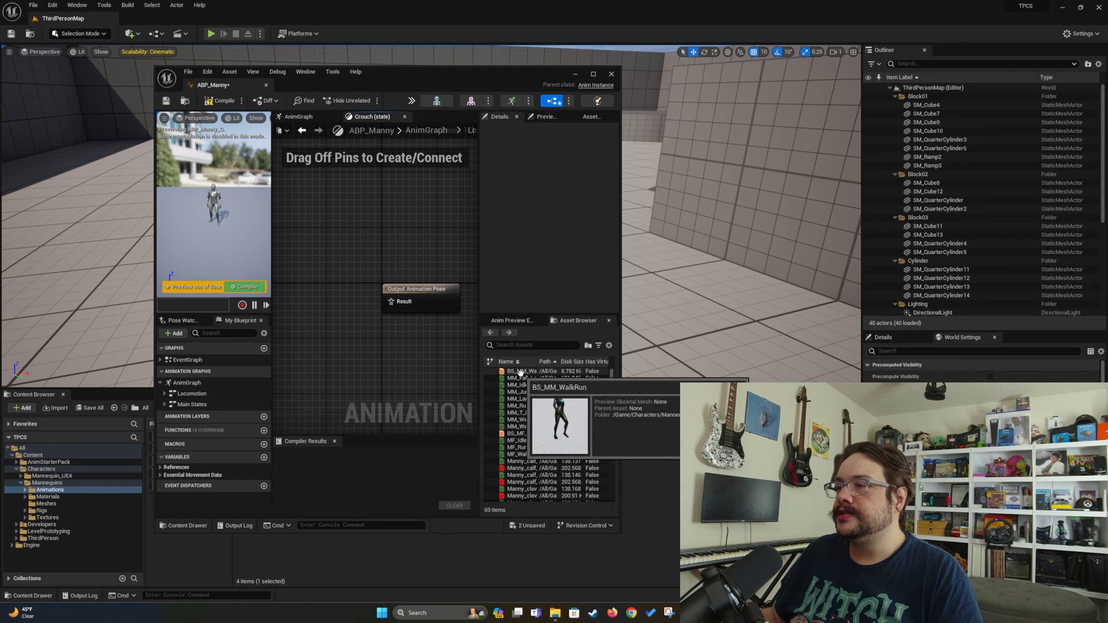
left_click_drag(520, 372, 301, 273)
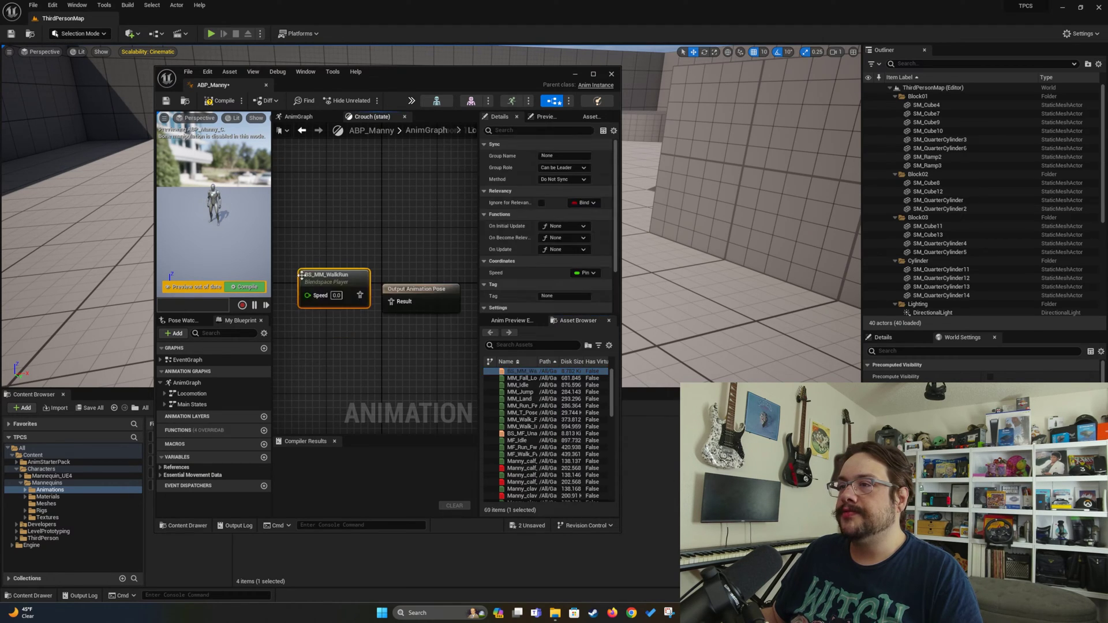
mouse_move(367, 292)
left_mouse_down()
mouse_move(391, 302)
mouse_move(376, 299)
left_mouse_up()
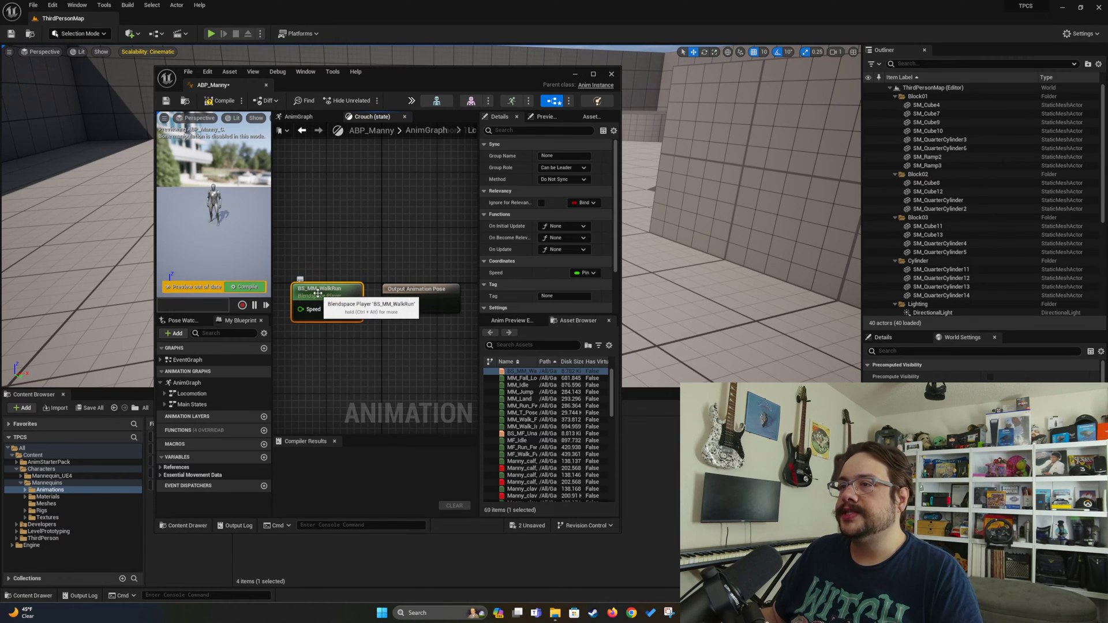
key("Delete")
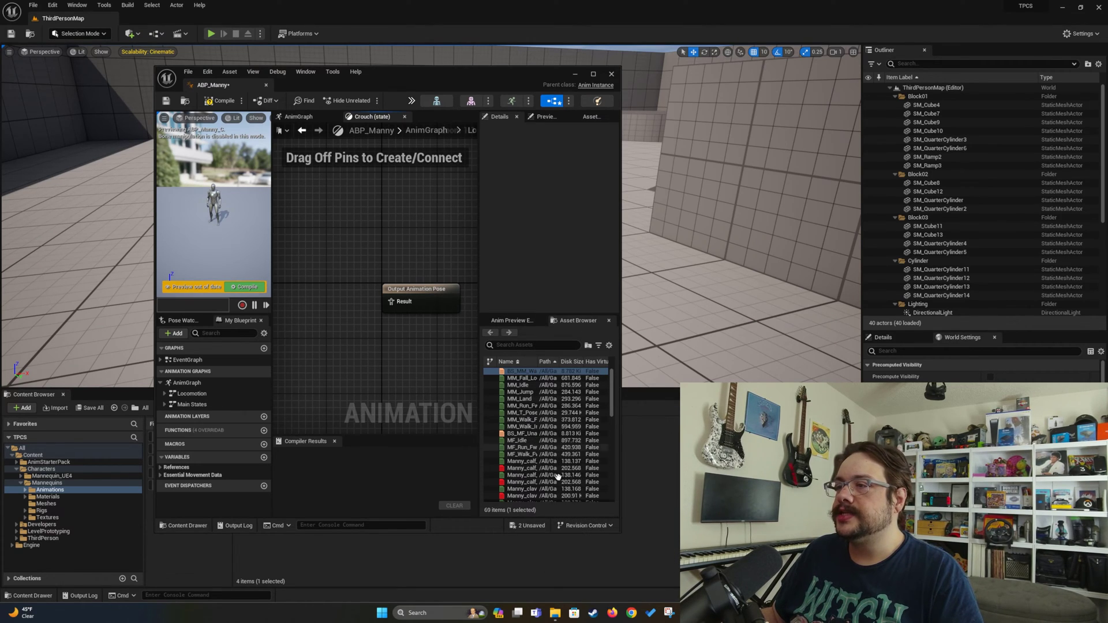
Move the ABP_Manny editor aside and return the Content Browser to the top-level Content folder
left_click_drag(478, 77, 887, 116)
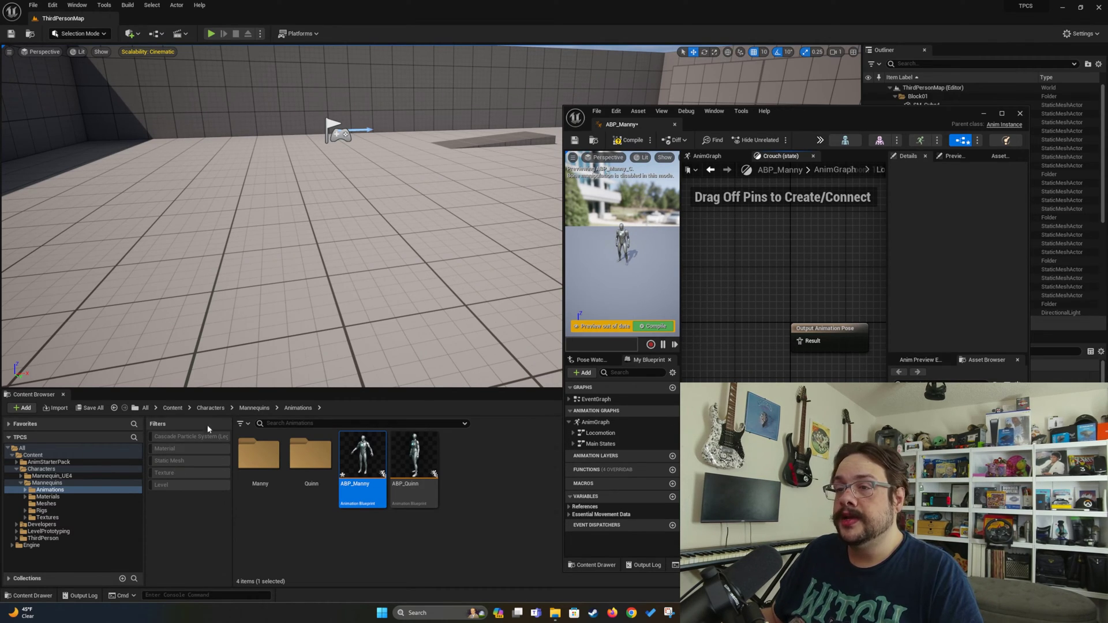
left_click(173, 408)
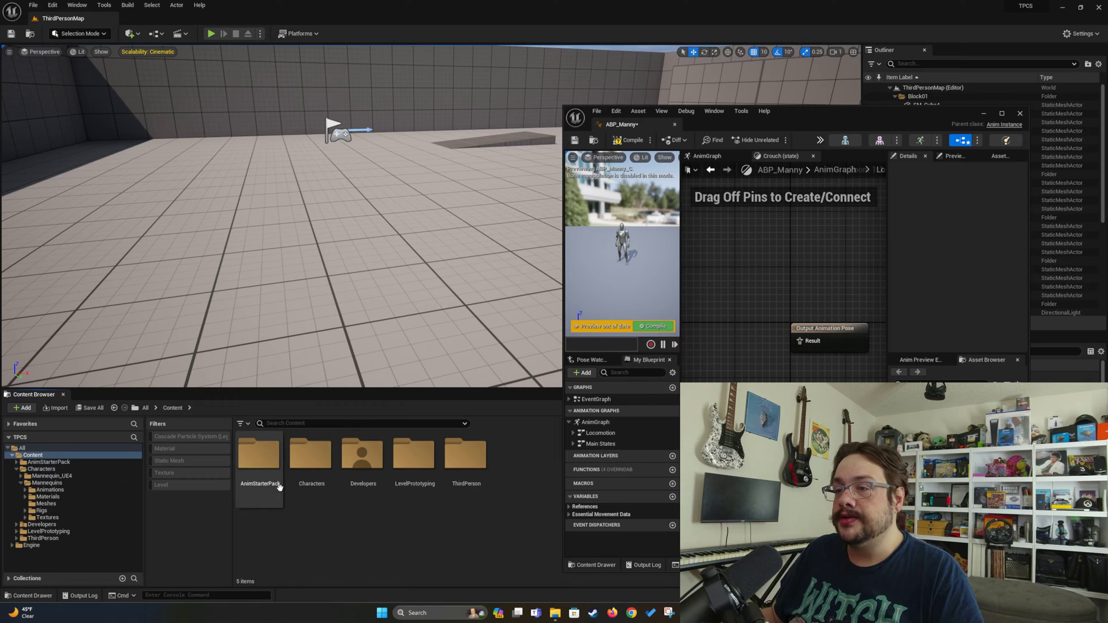